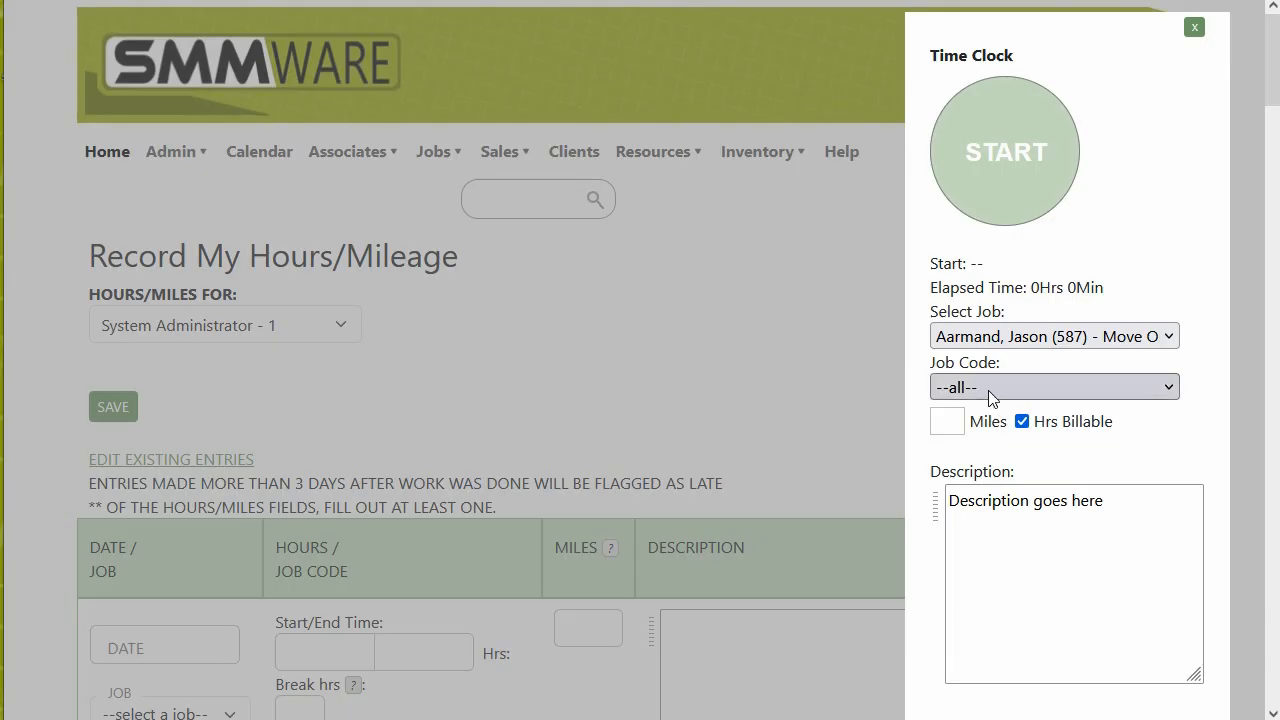
# Step: Start the time clock with job code Packing - Associate and description "Packing", and close the time clock panel
pyautogui.click(990, 397)
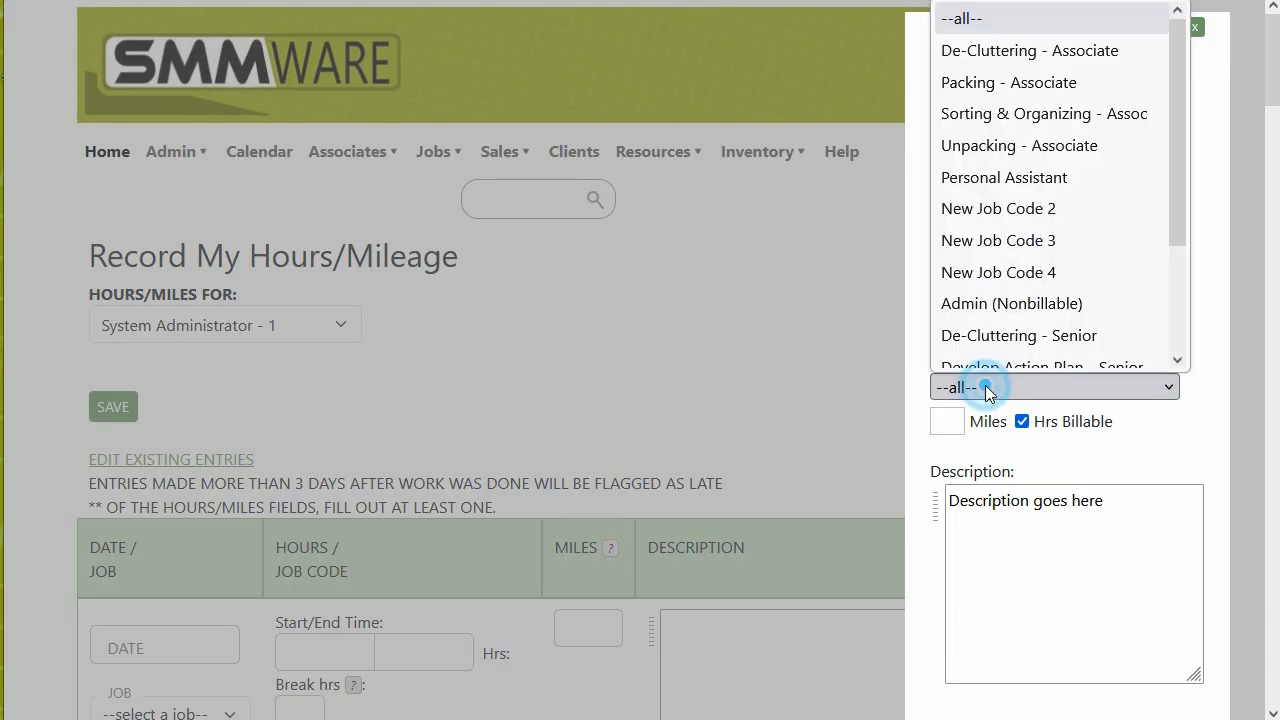
pyautogui.click(1011, 76)
pyautogui.click(1023, 494)
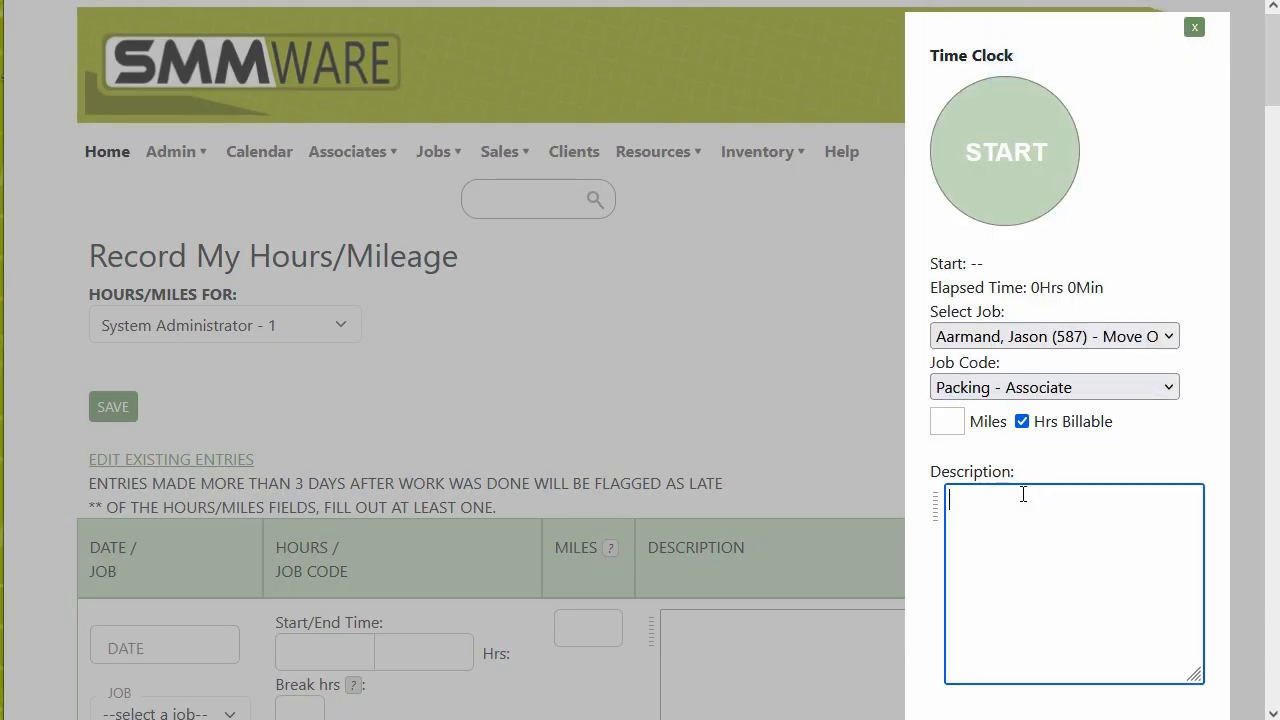
pyautogui.write('Packing')
pyautogui.click(1013, 149)
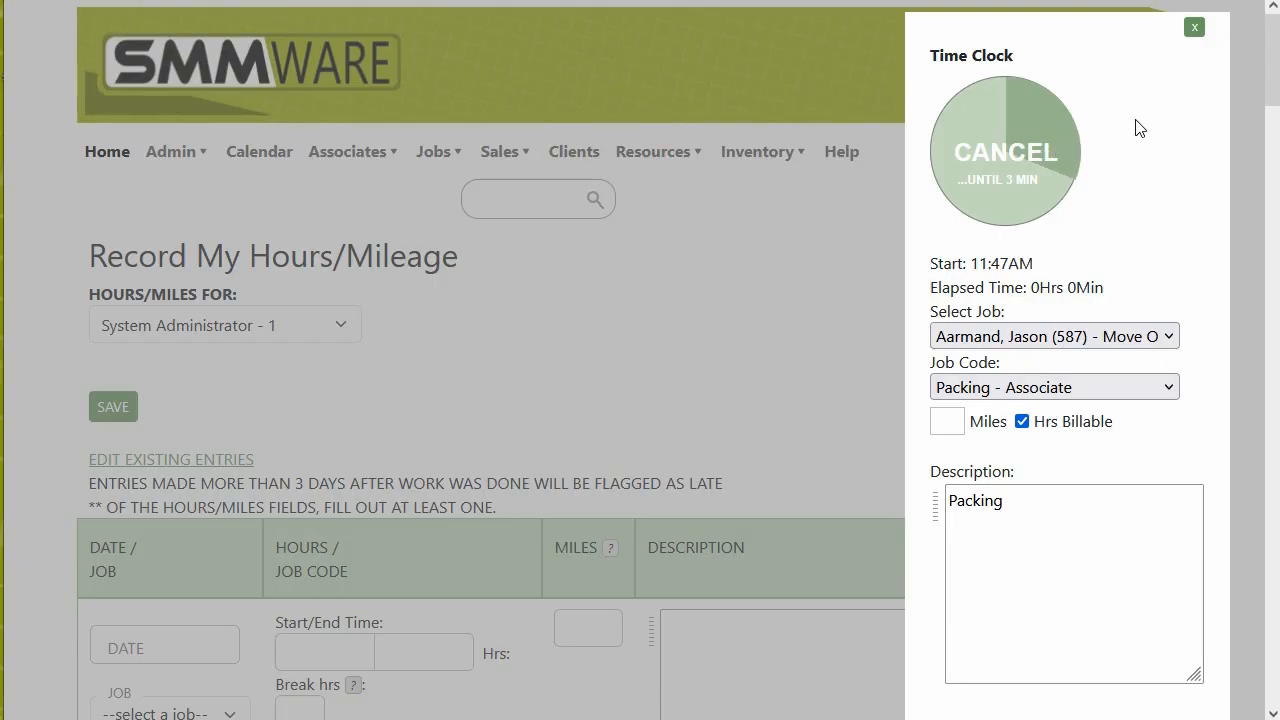
pyautogui.click(1194, 27)
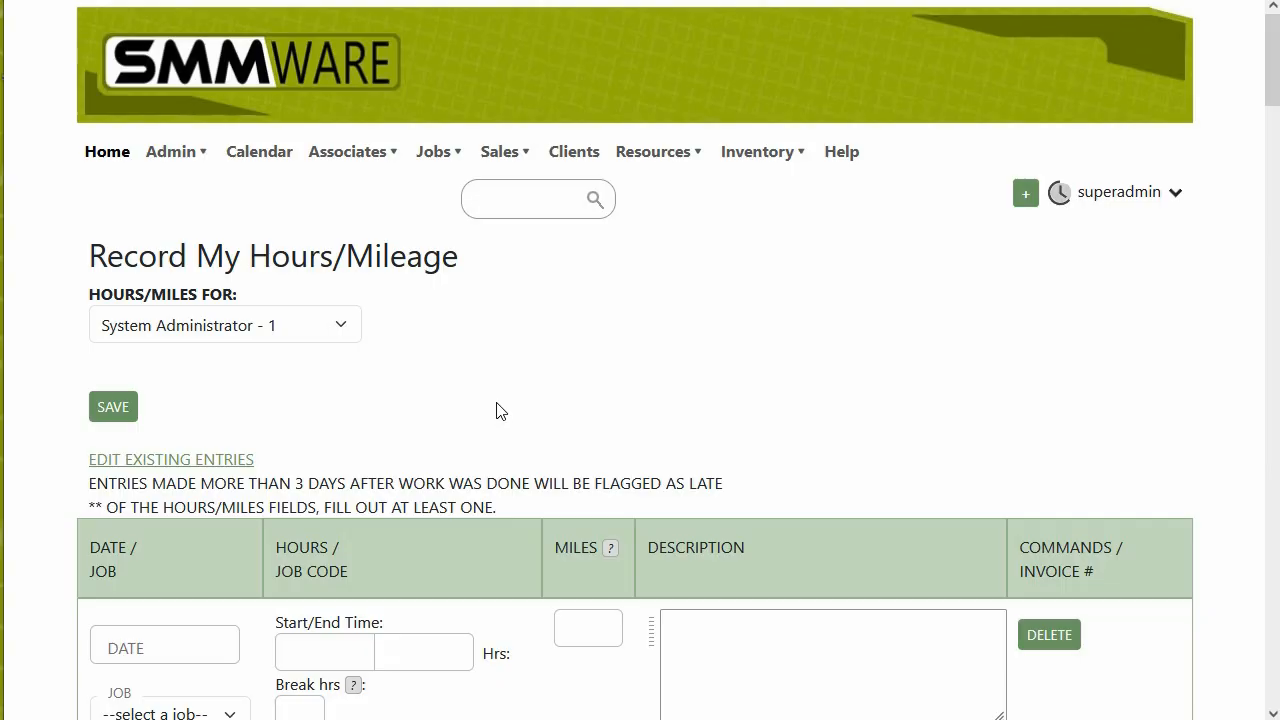
# Step: Examine the associates available for hours entry and the existing hours and mileage records of the System Administrator
pyautogui.click(350, 324)
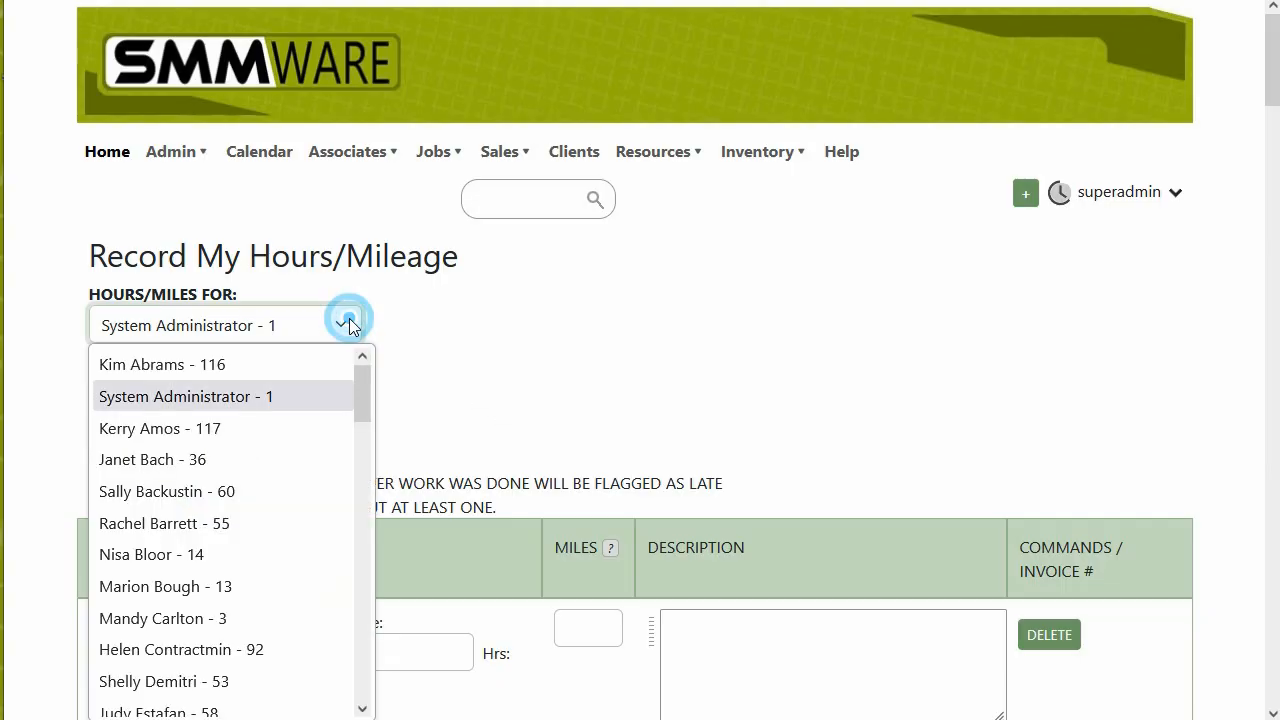
pyautogui.click(415, 330)
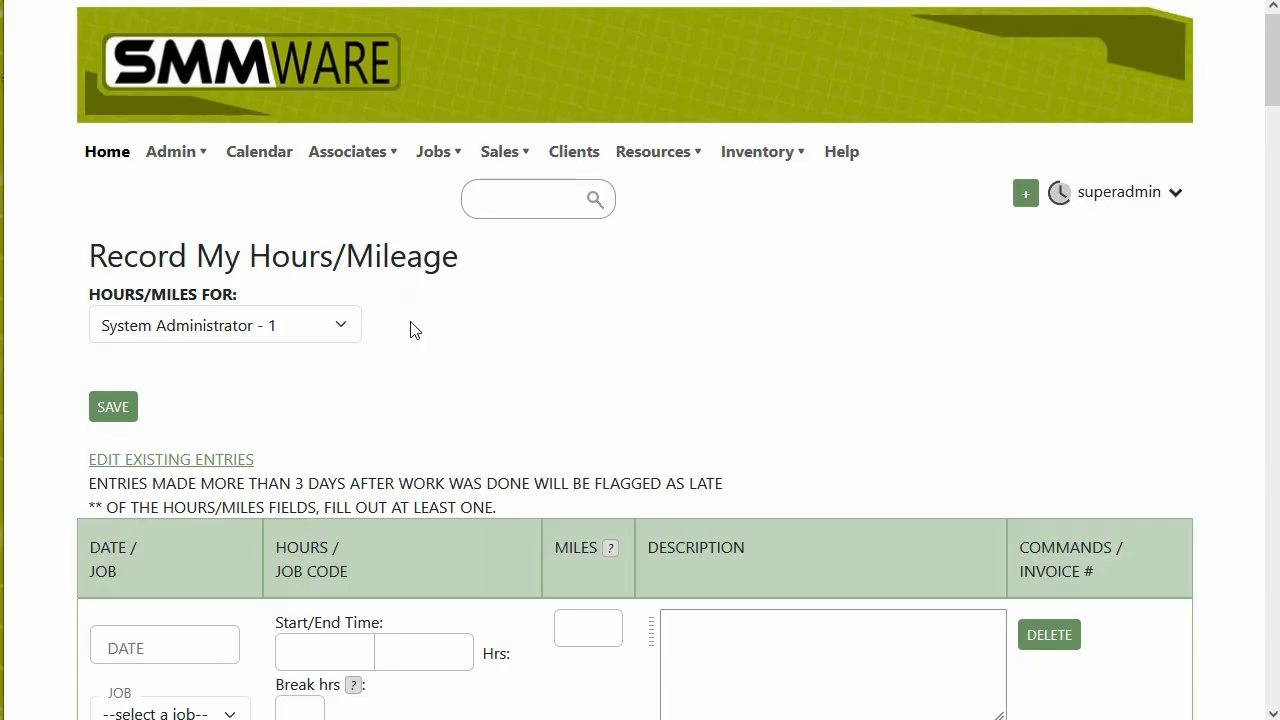
pyautogui.scroll(-3, 415, 330)
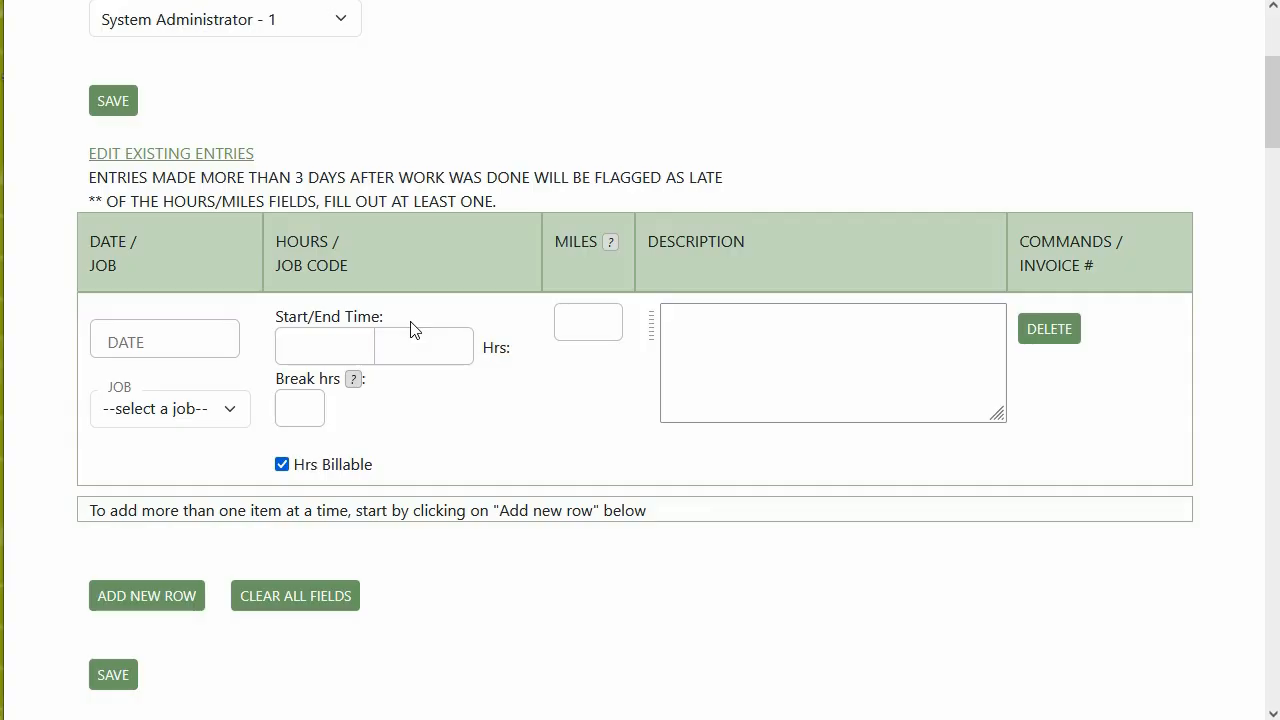
pyautogui.scroll(-5, 415, 330)
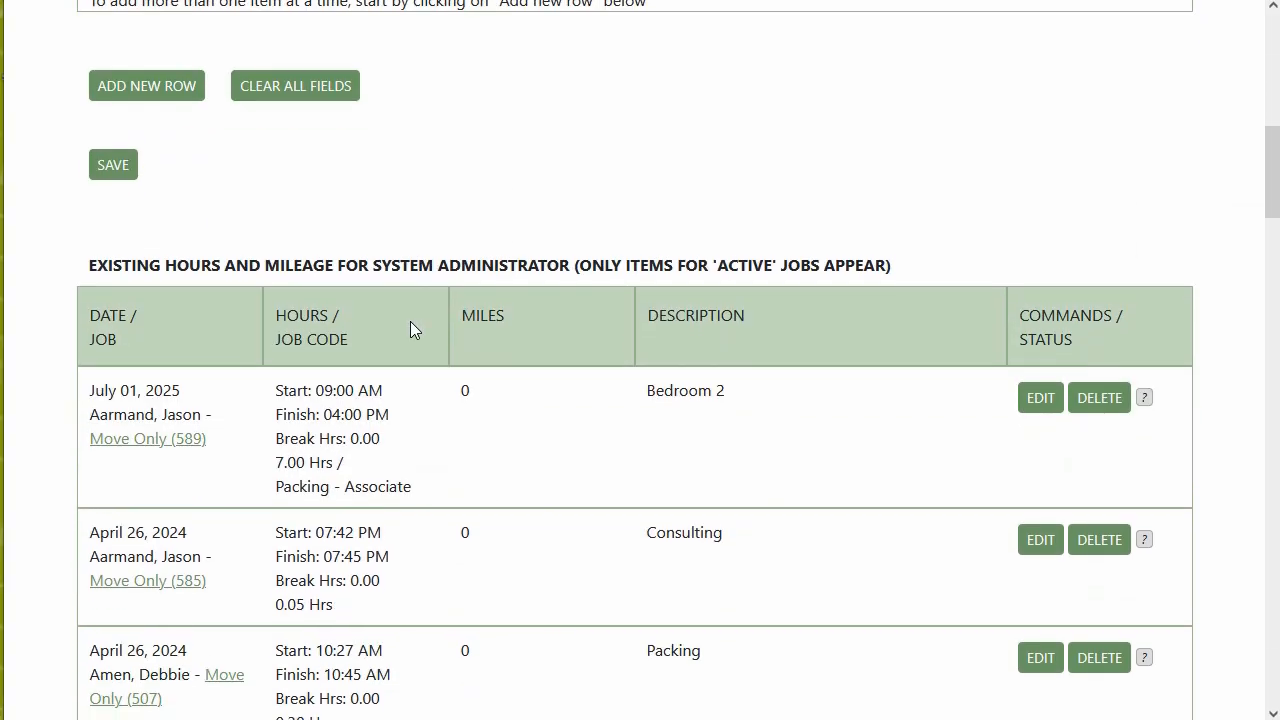
pyautogui.scroll(-2, 410, 330)
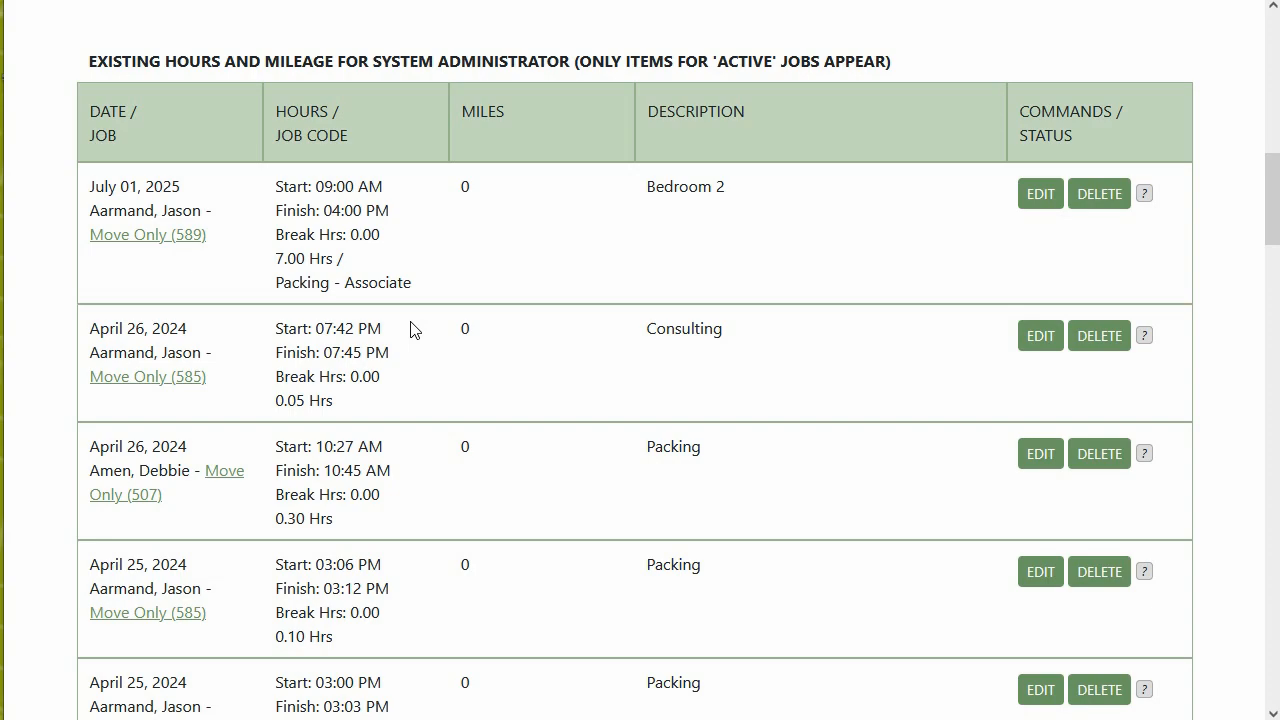
pyautogui.scroll(-7, 412, 330)
pyautogui.scroll(-4, 415, 331)
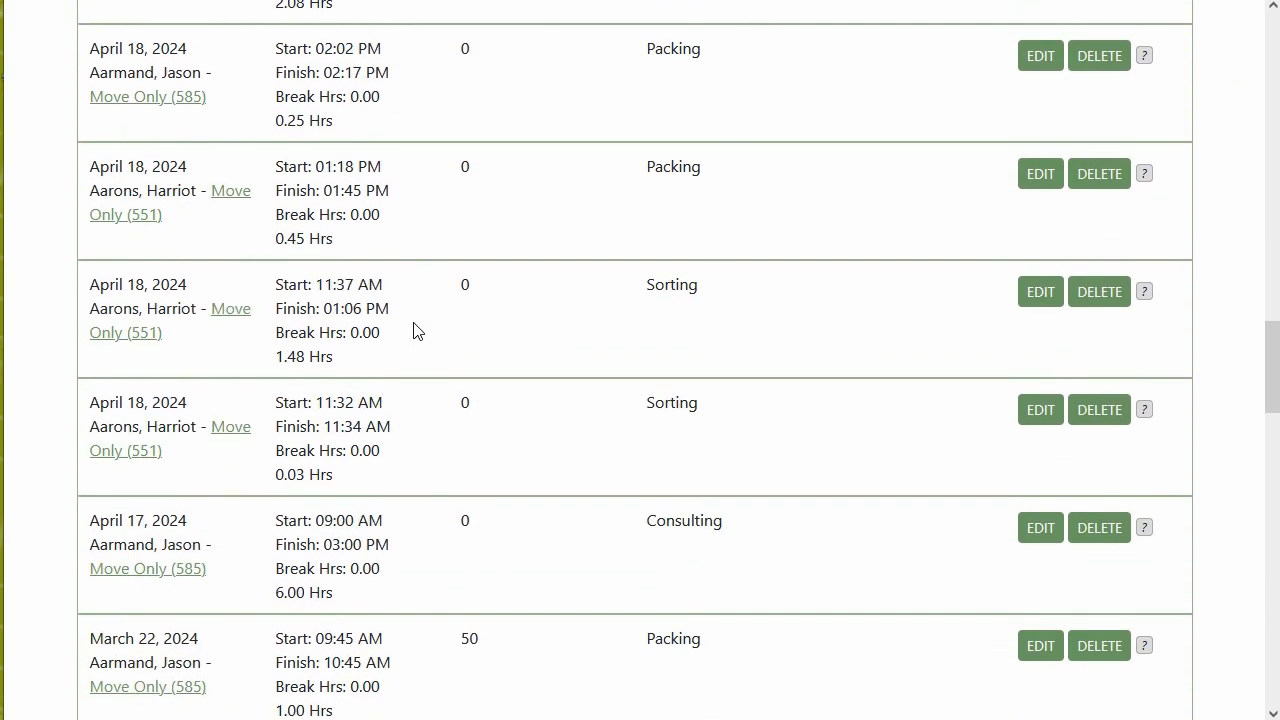
pyautogui.scroll(-4, 416, 331)
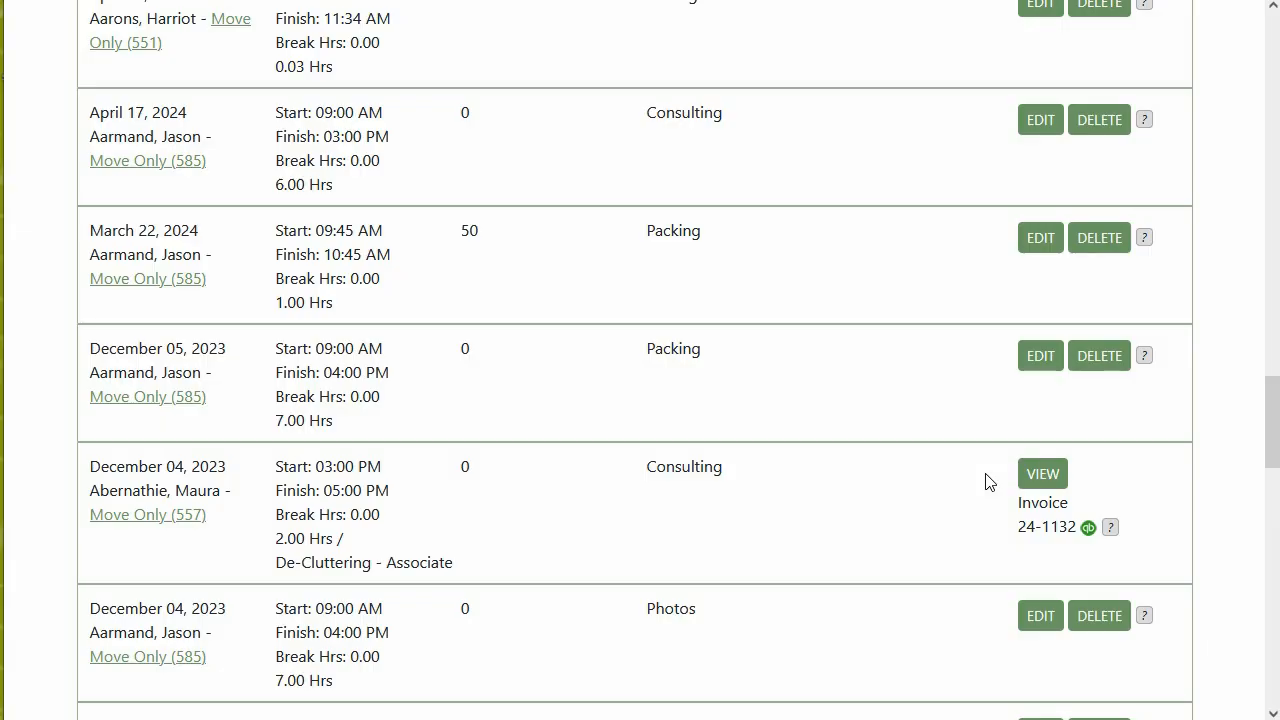
pyautogui.press('Home')
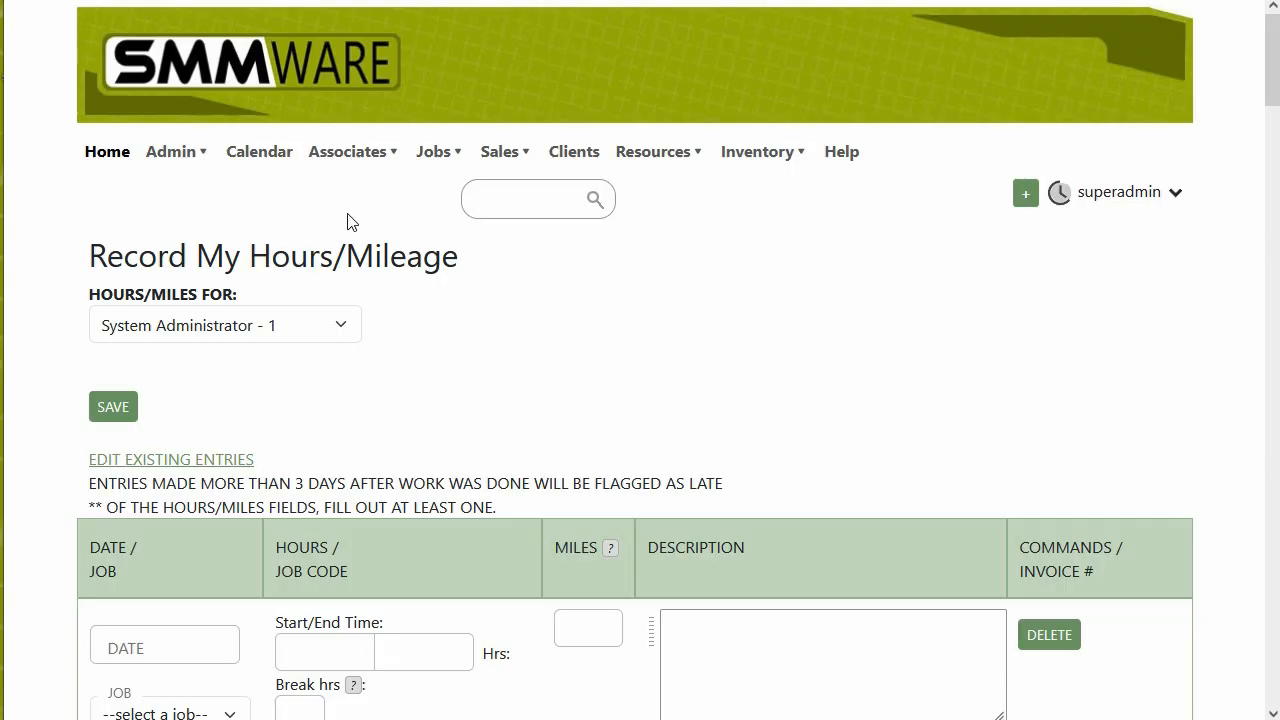
pyautogui.click(340, 162)
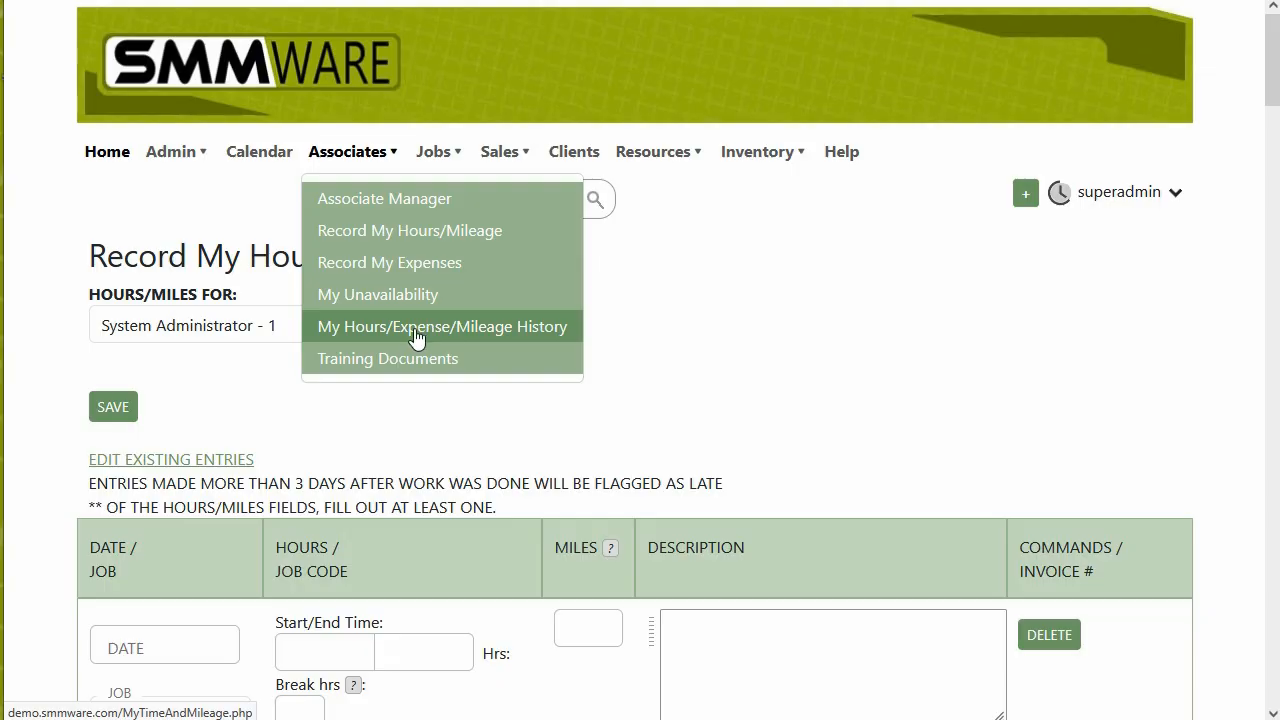
pyautogui.click(388, 431)
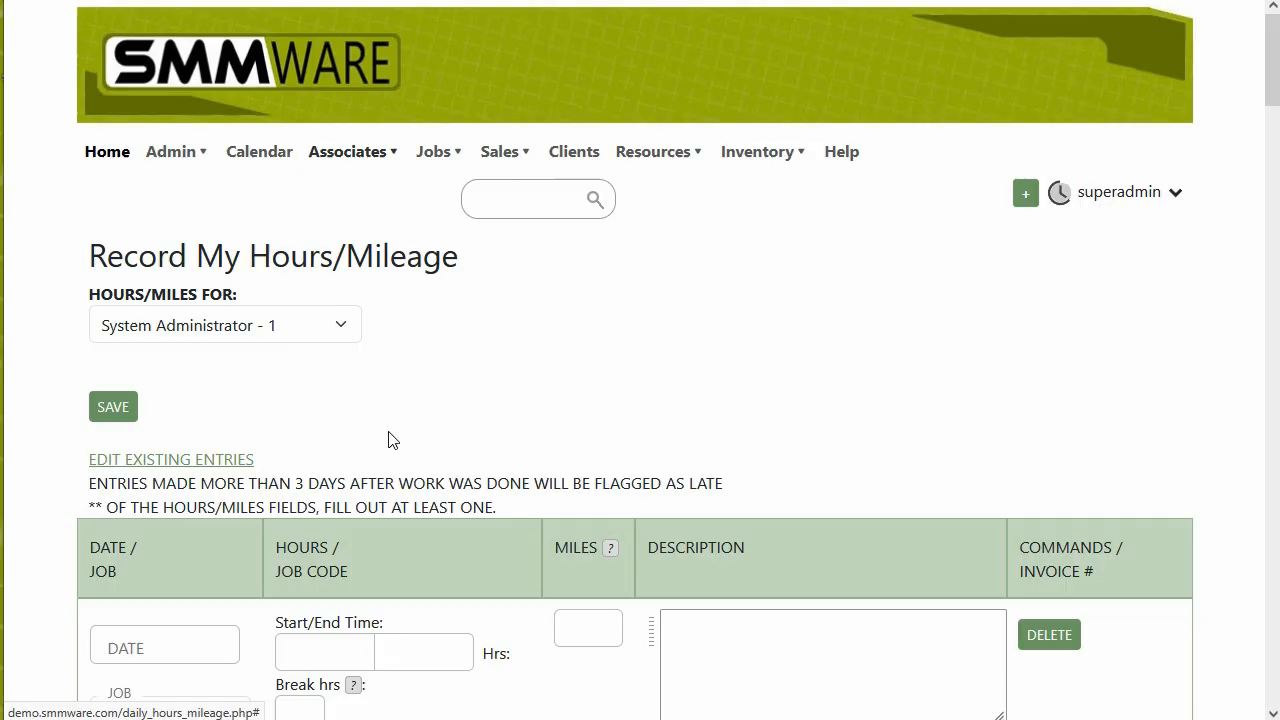
# Step: Fill the new entry with date May 18, 2026, the third listed Move Only job and job code Packing - Associate
pyautogui.scroll(-3, 389, 440)
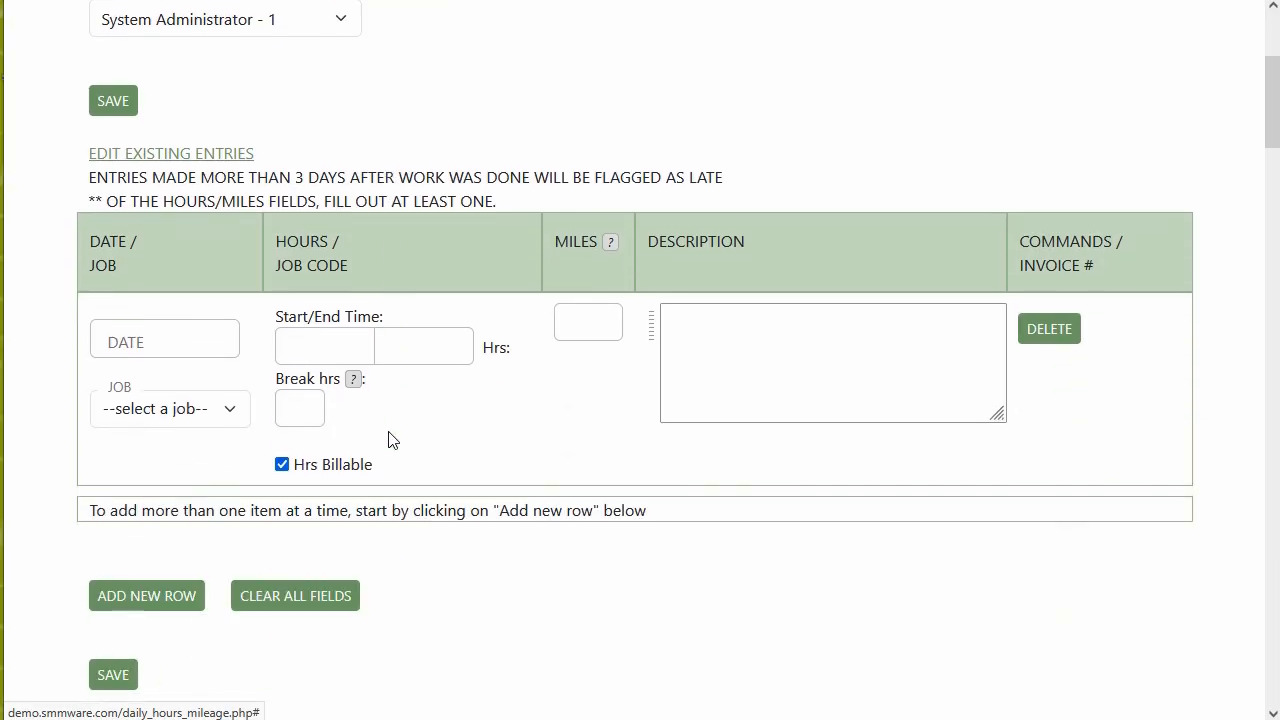
pyautogui.click(204, 346)
pyautogui.click(164, 568)
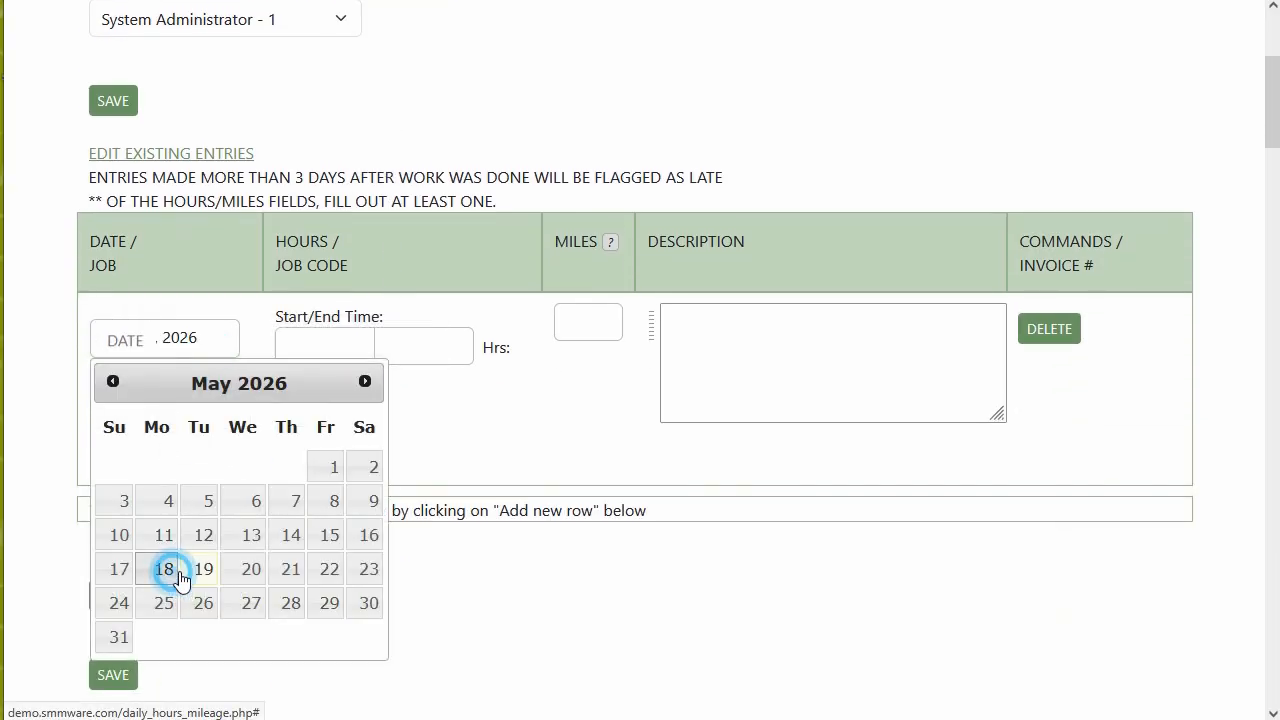
pyautogui.click(157, 412)
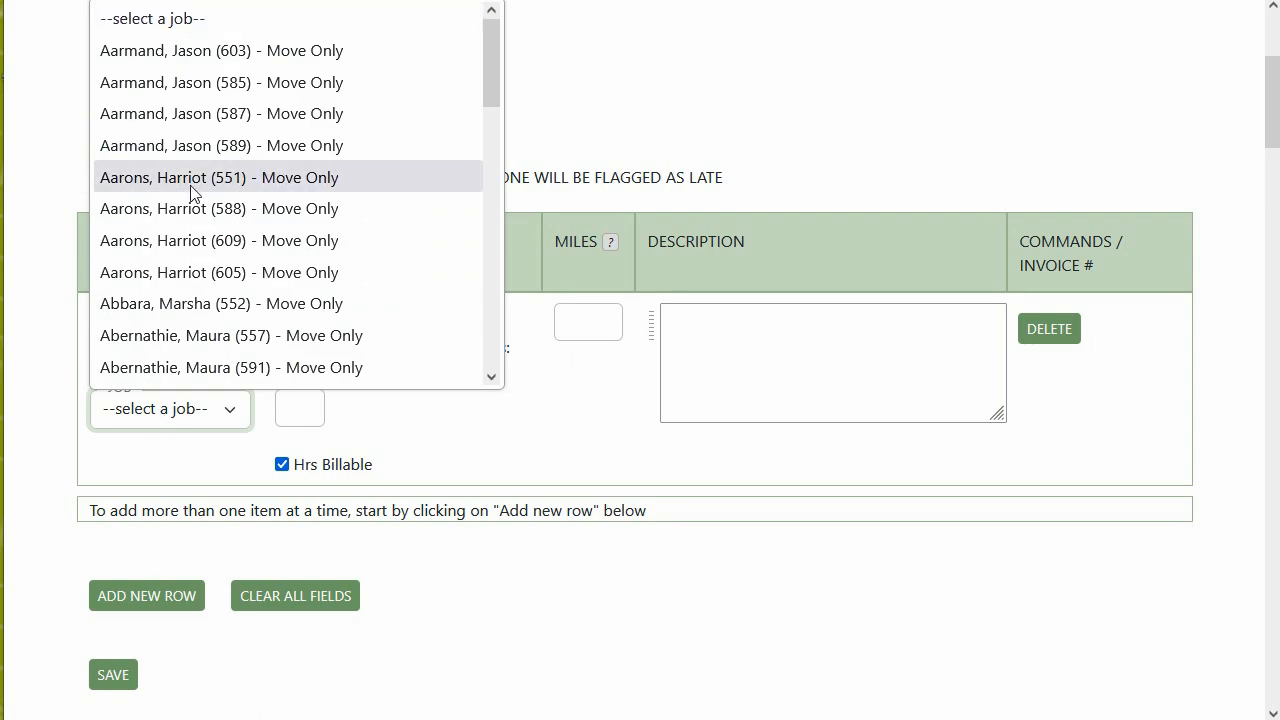
pyautogui.click(205, 113)
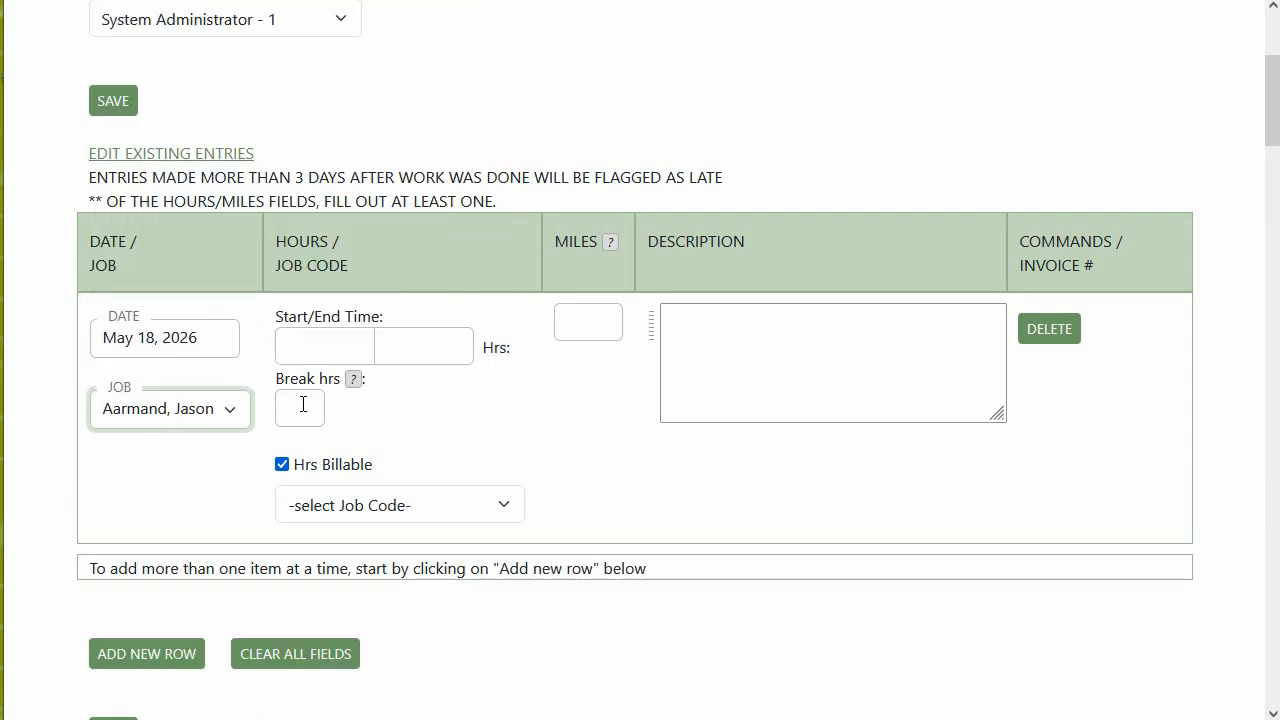
pyautogui.click(343, 505)
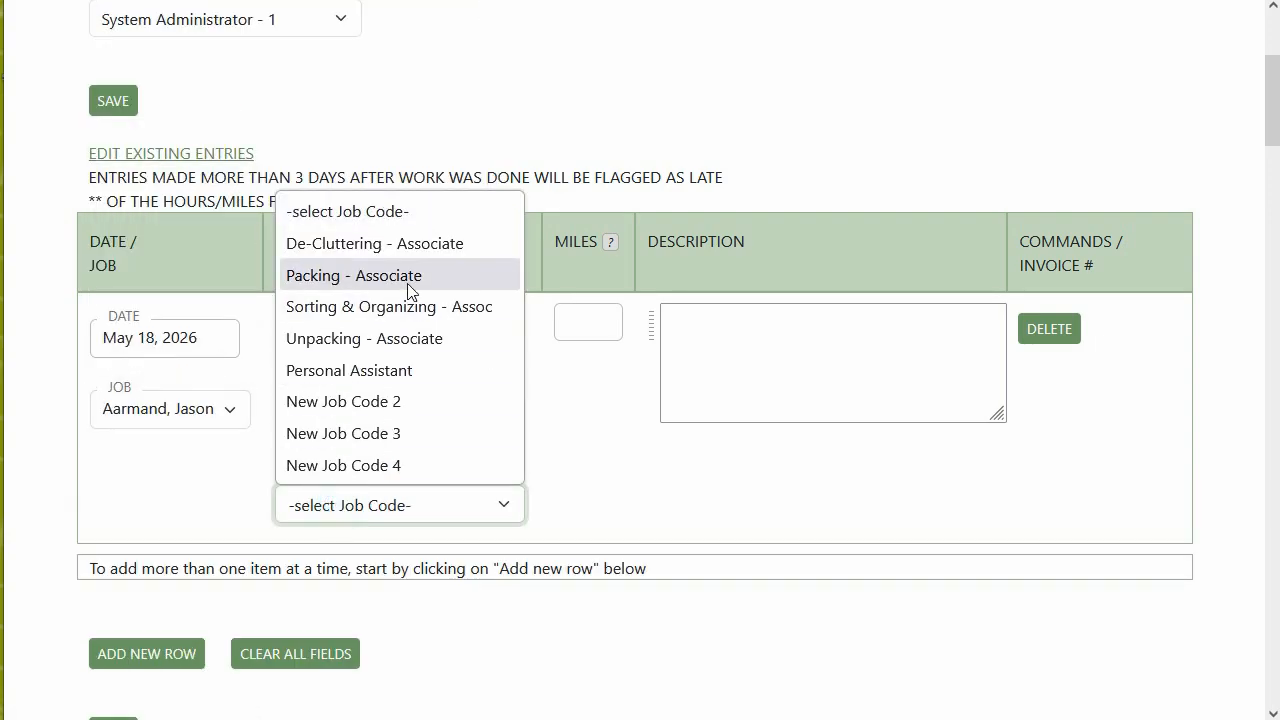
pyautogui.click(407, 280)
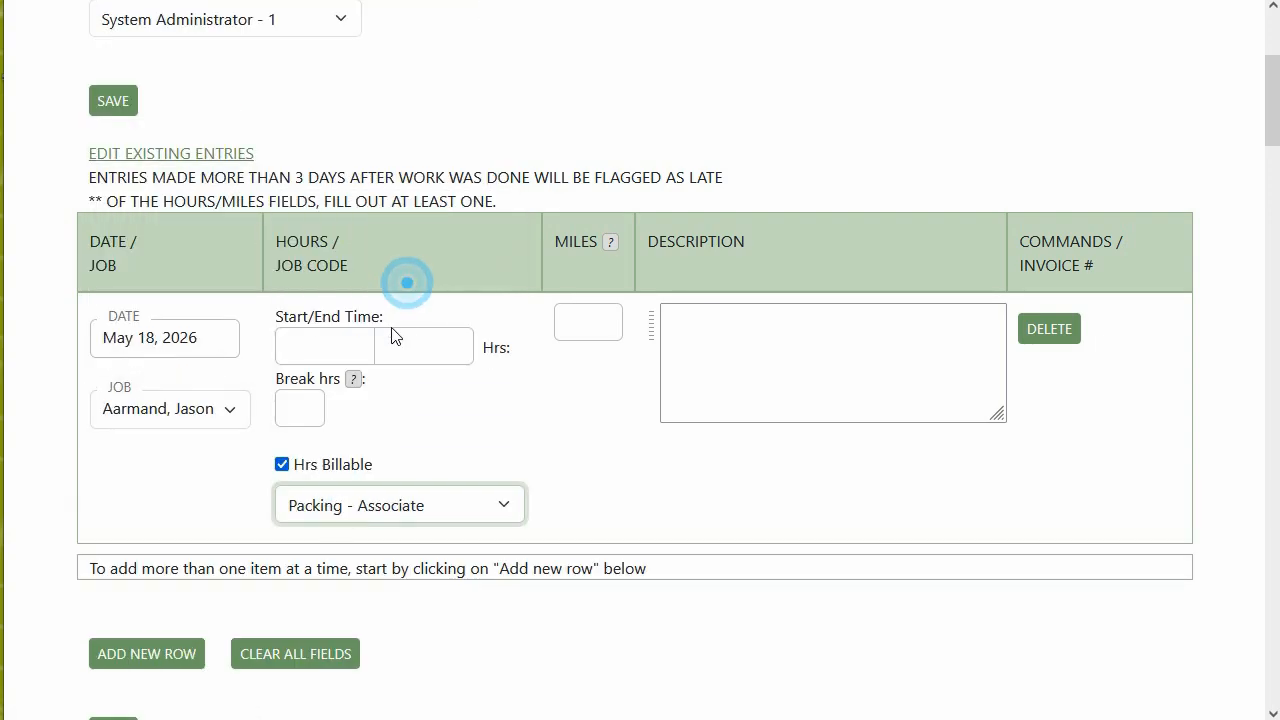
# Step: Set the new entry's start time to 09:00 AM and end time to 04:15 PM
pyautogui.click(325, 346)
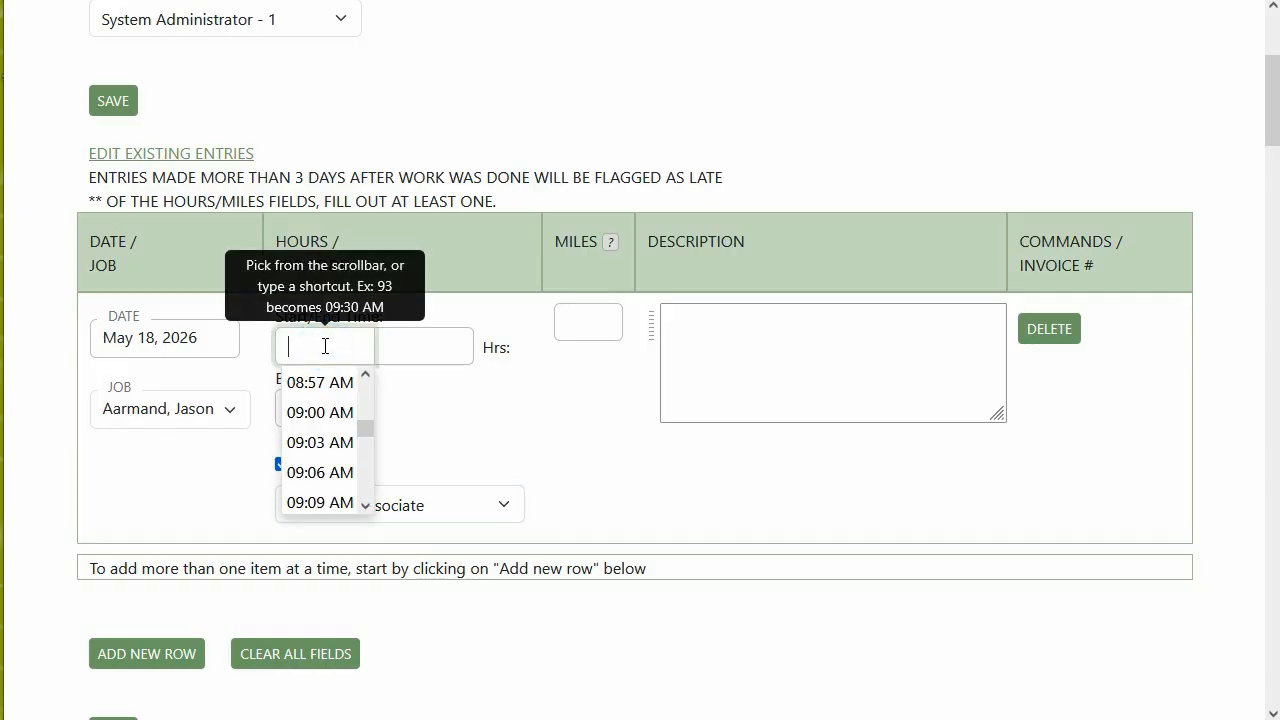
pyautogui.write('9a')
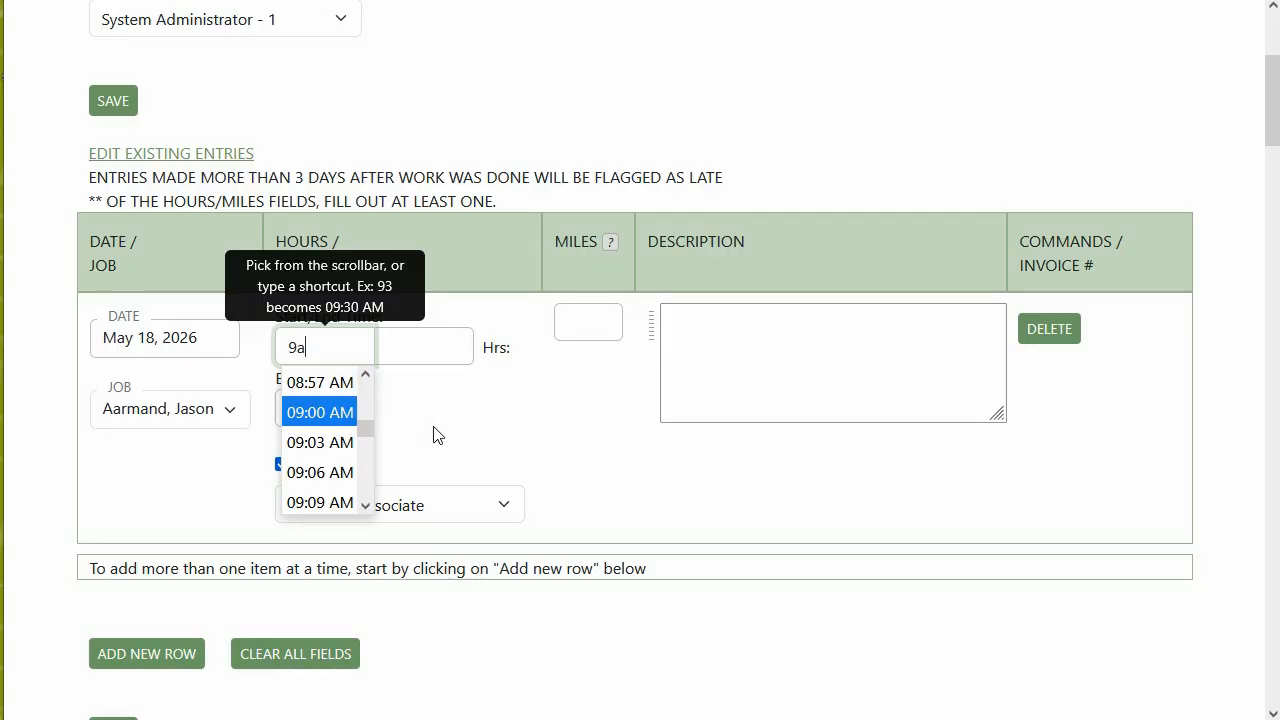
pyautogui.click(445, 412)
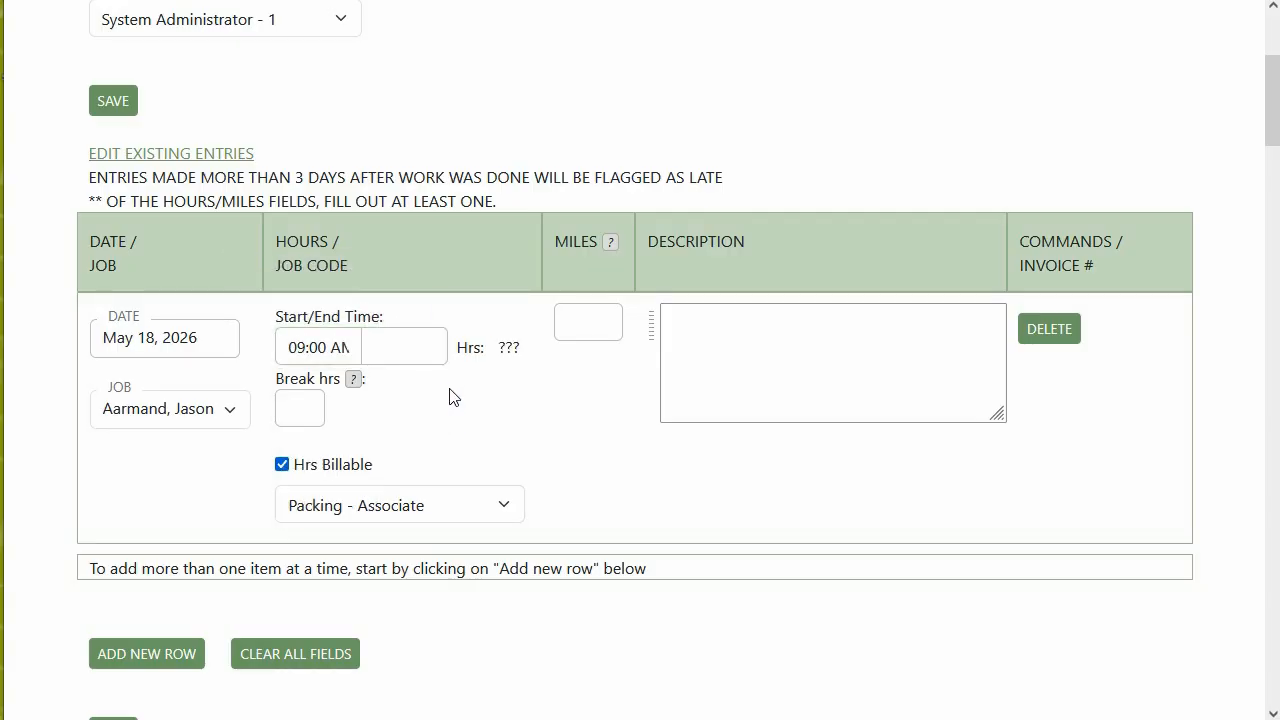
pyautogui.click(426, 348)
pyautogui.write('4')
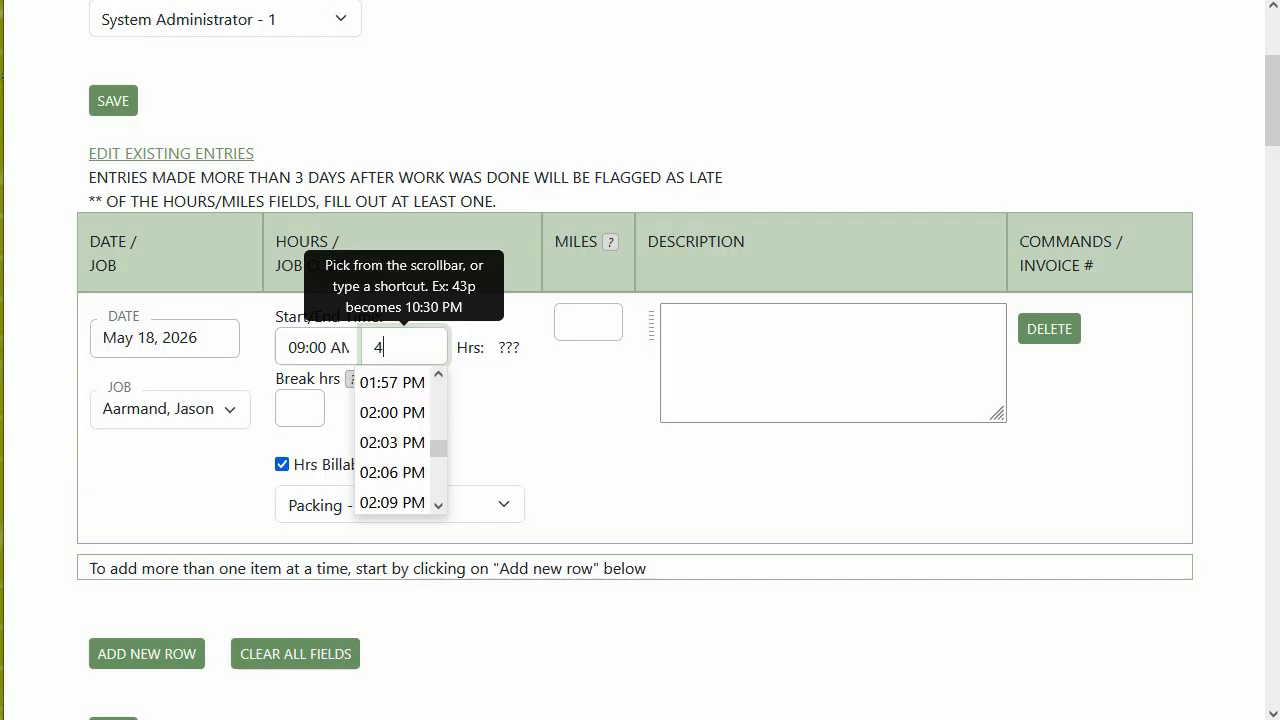
pyautogui.write('15p')
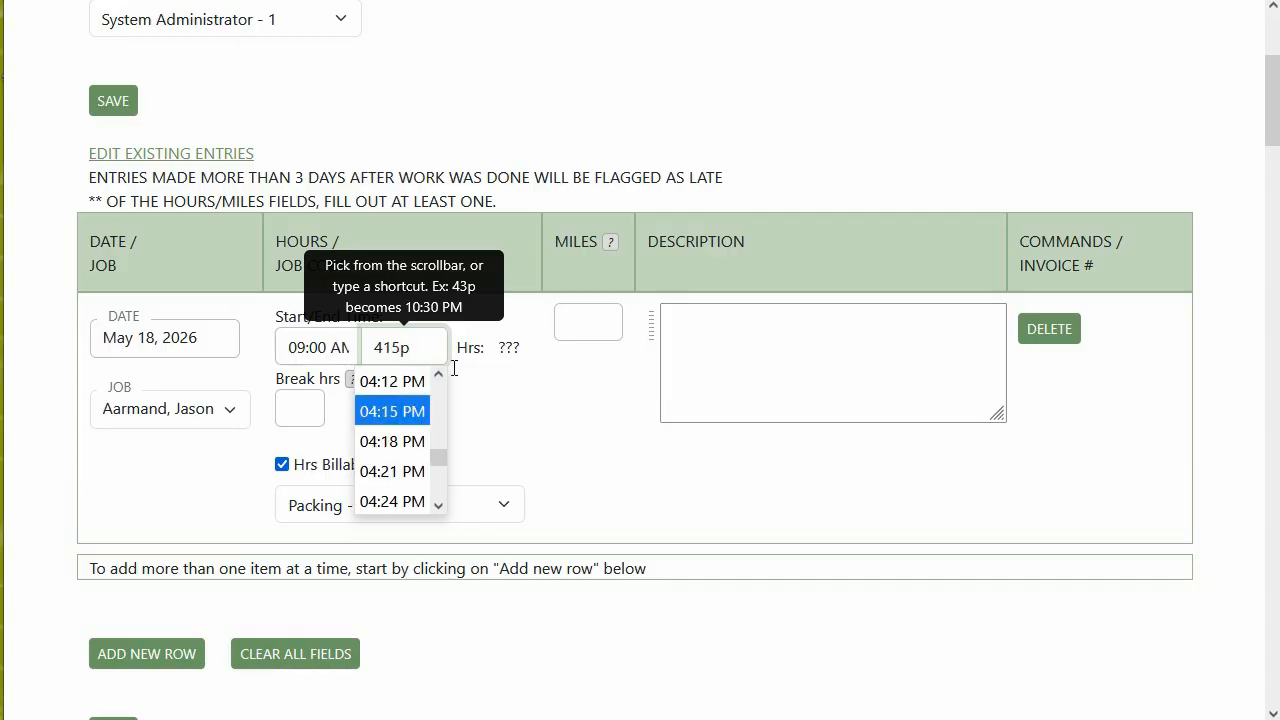
pyautogui.click(549, 430)
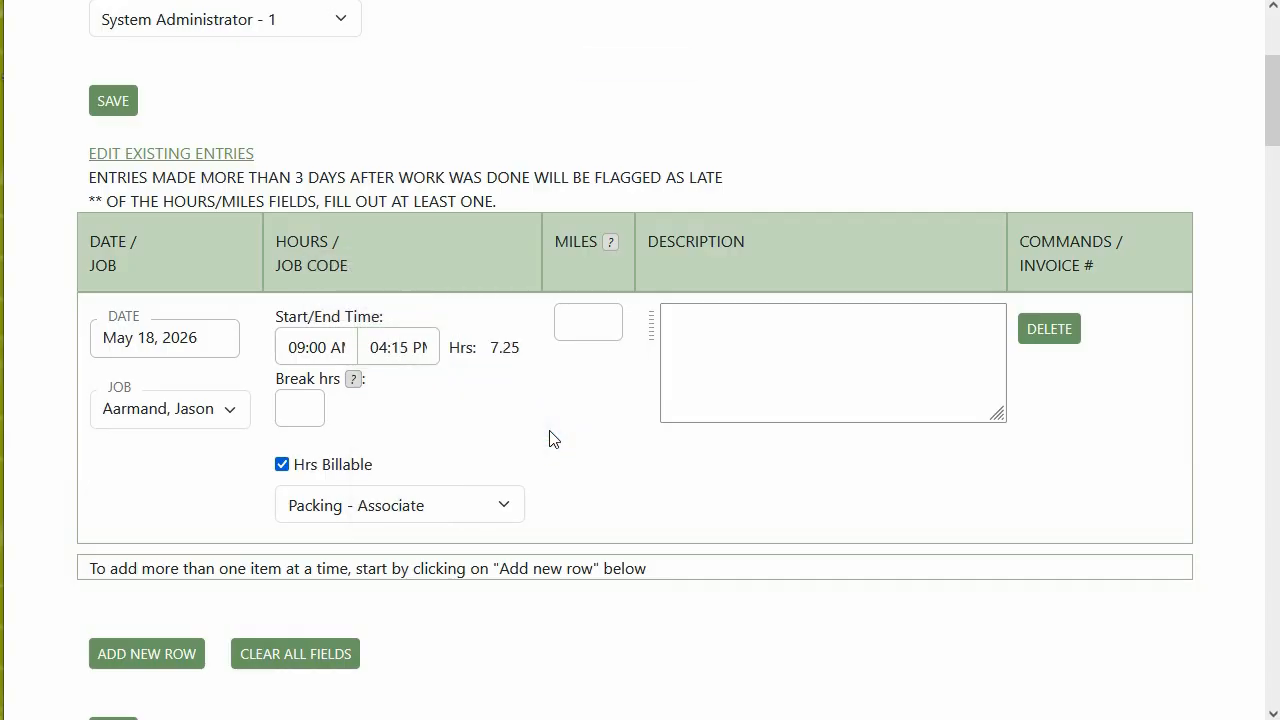
# Step: Enter a break of 1 hour for the May 18, 2026 entry
pyautogui.click(318, 405)
pyautogui.write('1')
pyautogui.click(449, 403)
# Step: Insert the preset description Packing and extend it to read "Packing the upstairs bedrooms"
pyautogui.click(653, 322)
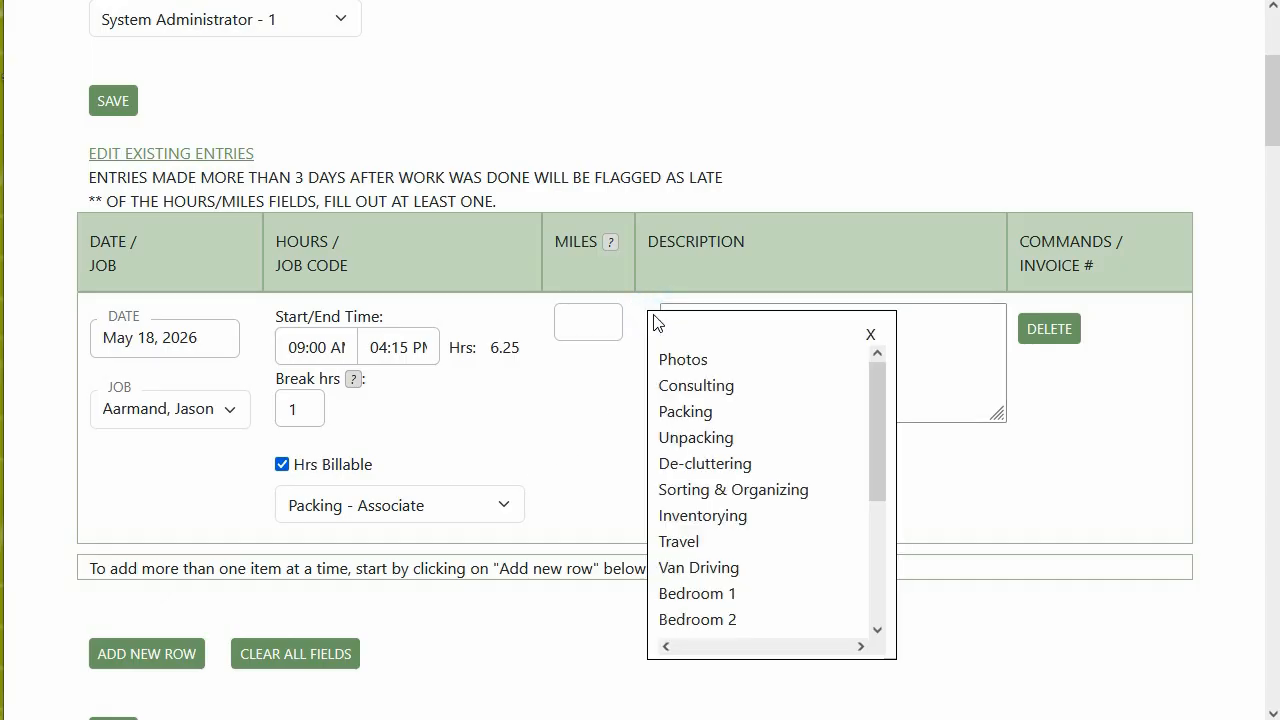
pyautogui.click(686, 411)
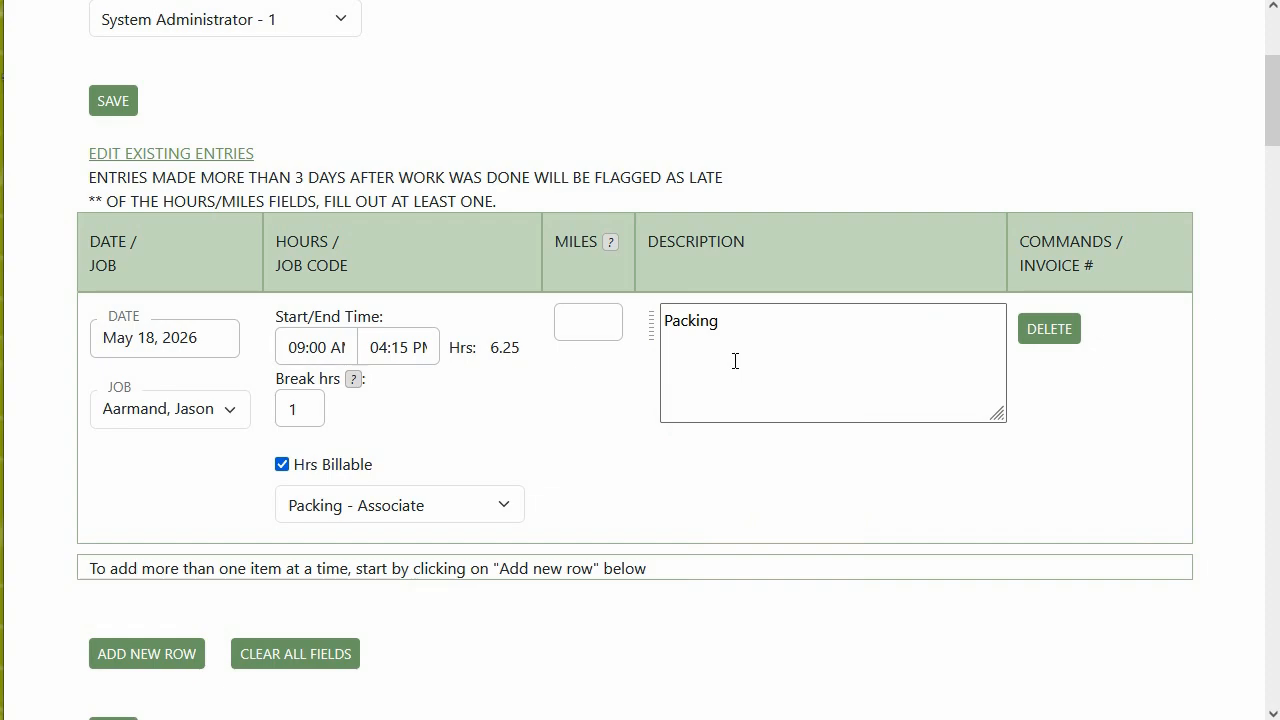
pyautogui.click(741, 324)
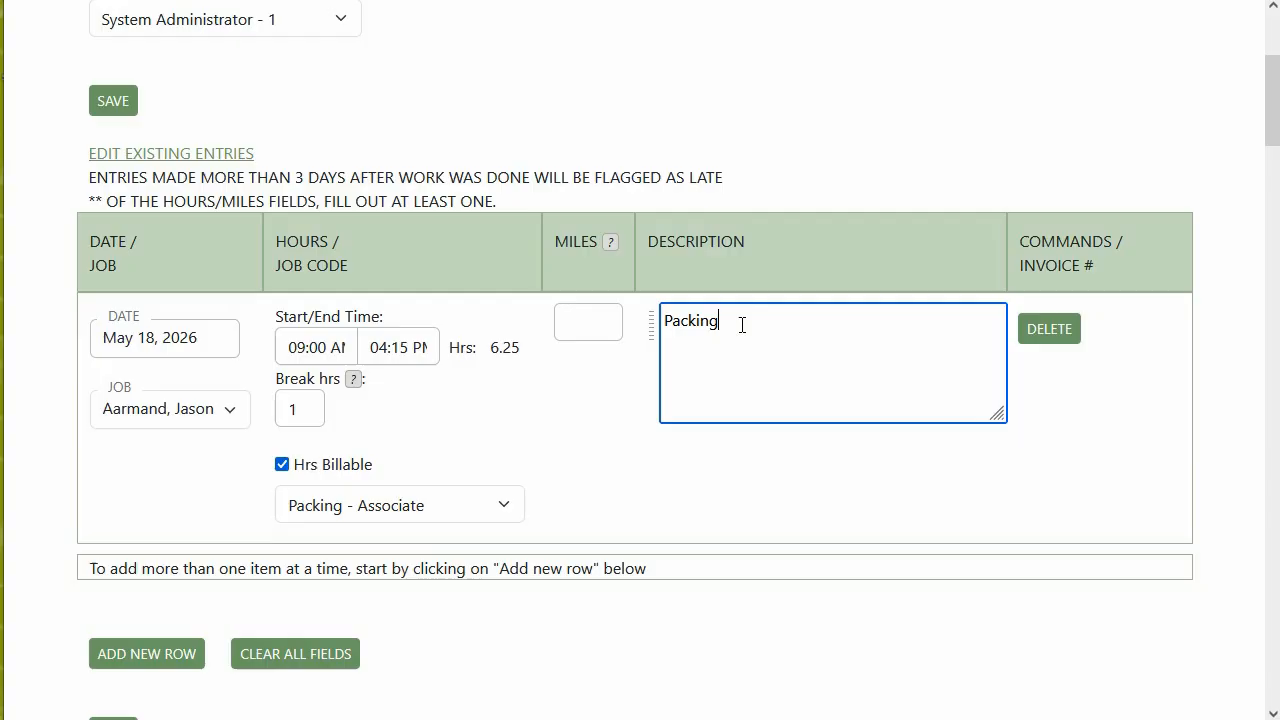
pyautogui.write('the upstairs bedrooms')
pyautogui.click(607, 384)
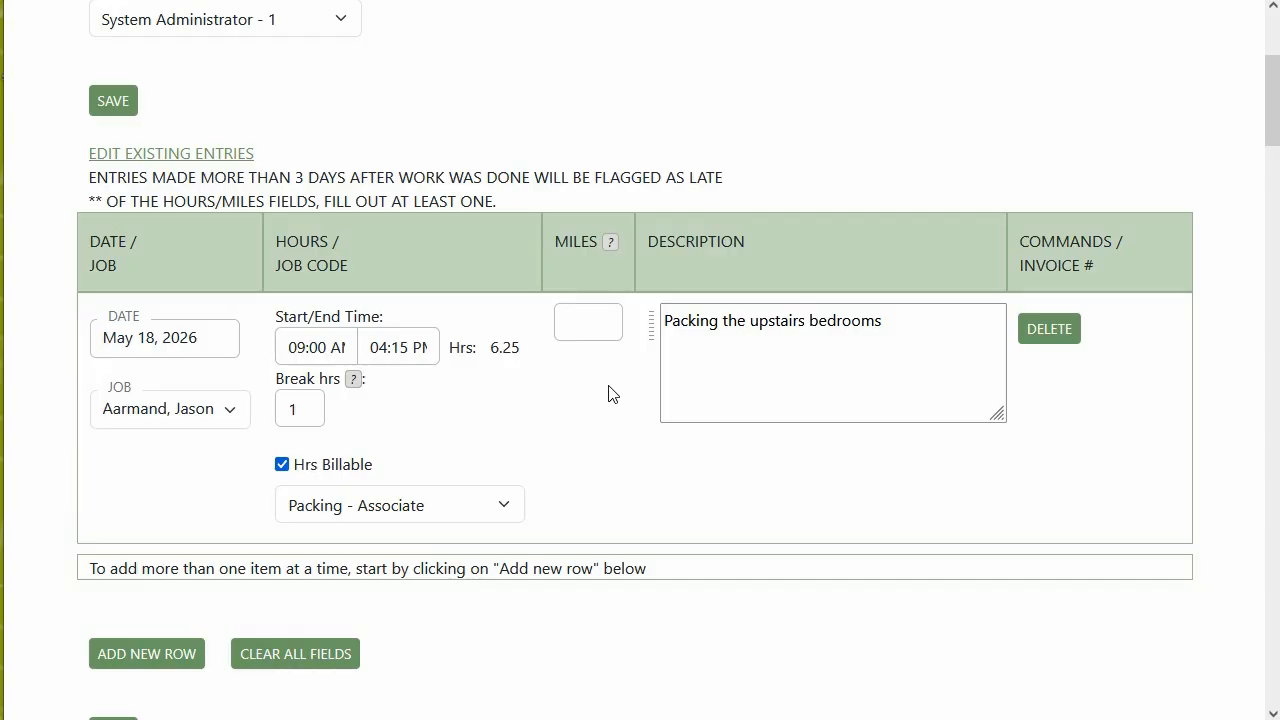
# Step: Record 100 miles for the May 18, 2026 packing entry
pyautogui.click(592, 325)
pyautogui.write('100')
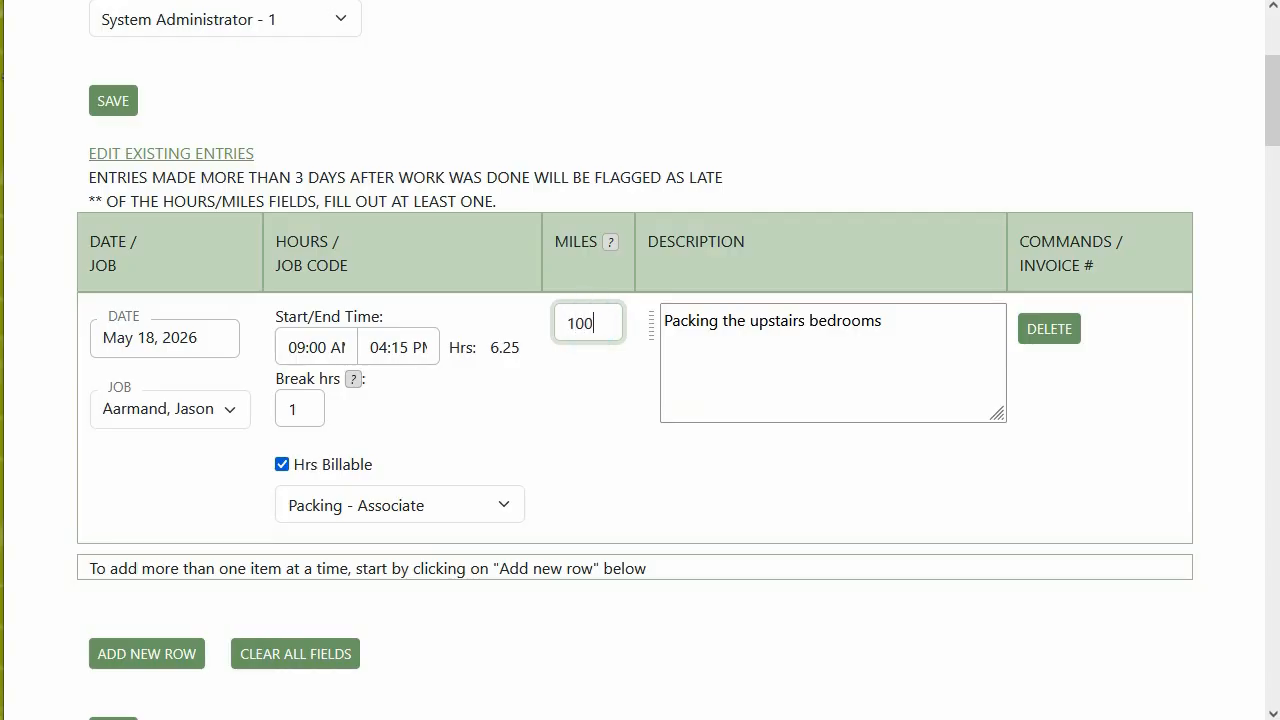
pyautogui.click(602, 398)
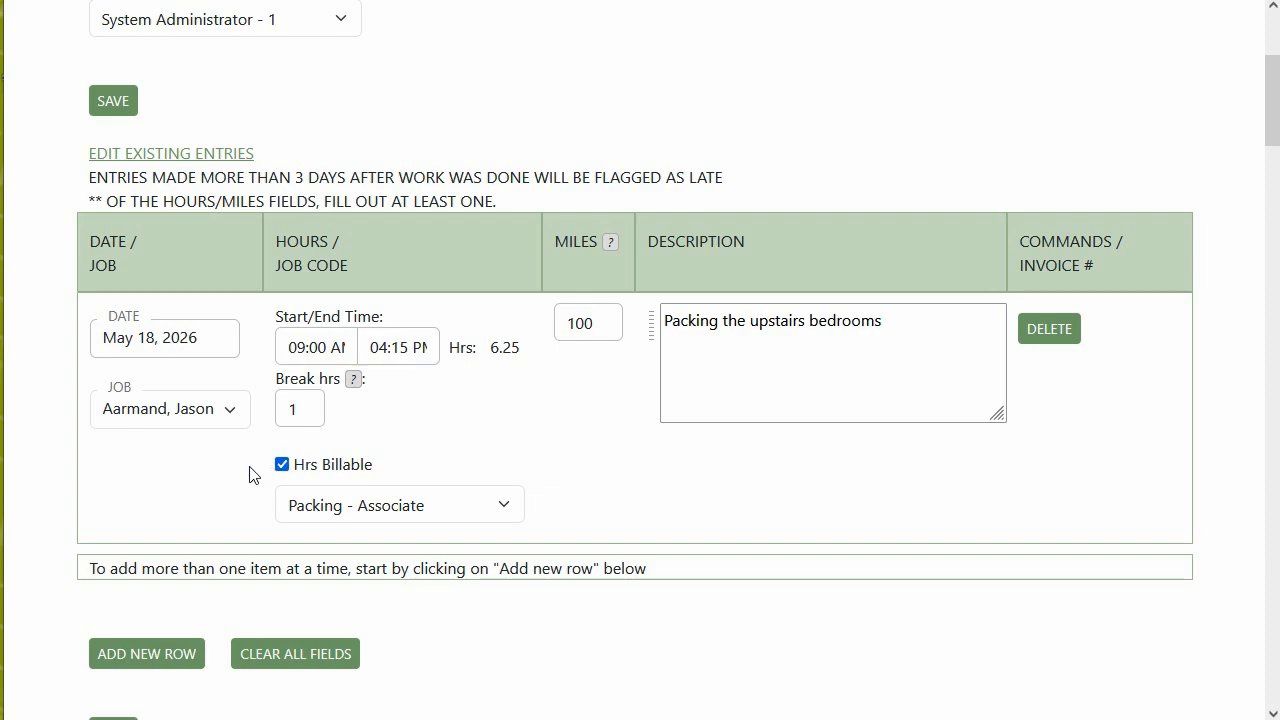
# Step: Add a second blank row to the hours and mileage entry table and delete it again
pyautogui.scroll(-1, 255, 474)
pyautogui.click(183, 550)
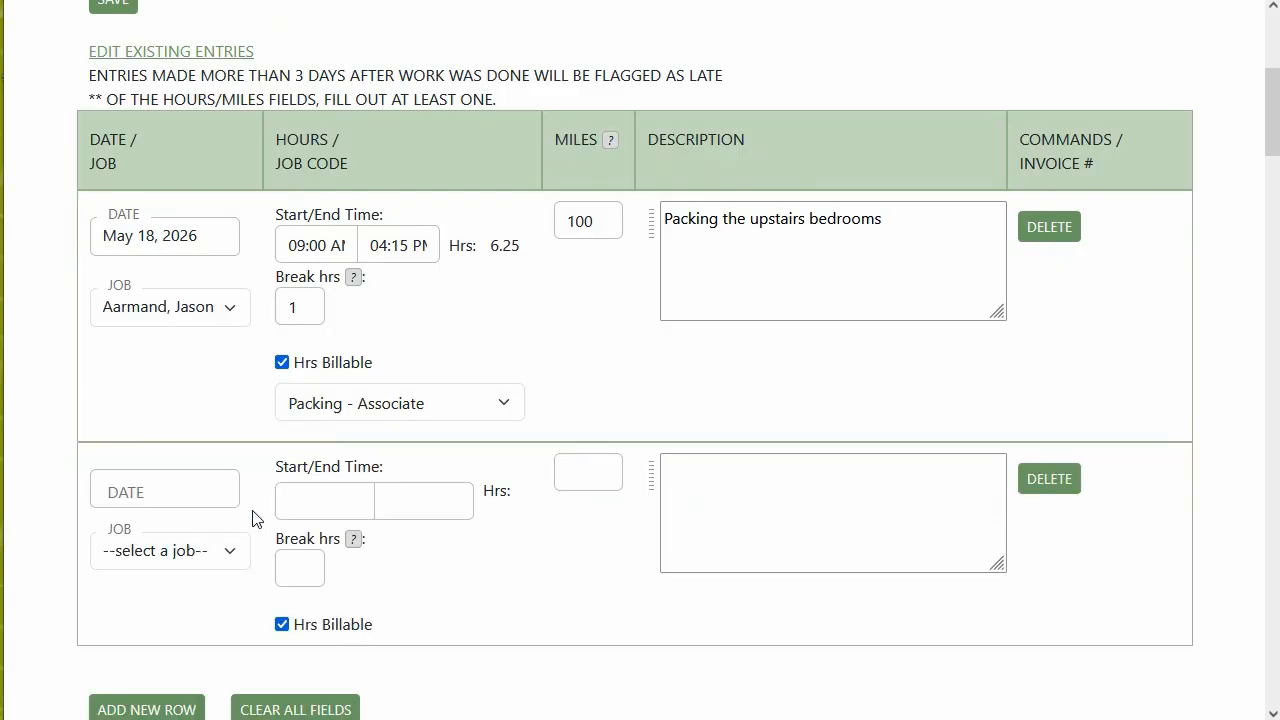
pyautogui.click(1036, 474)
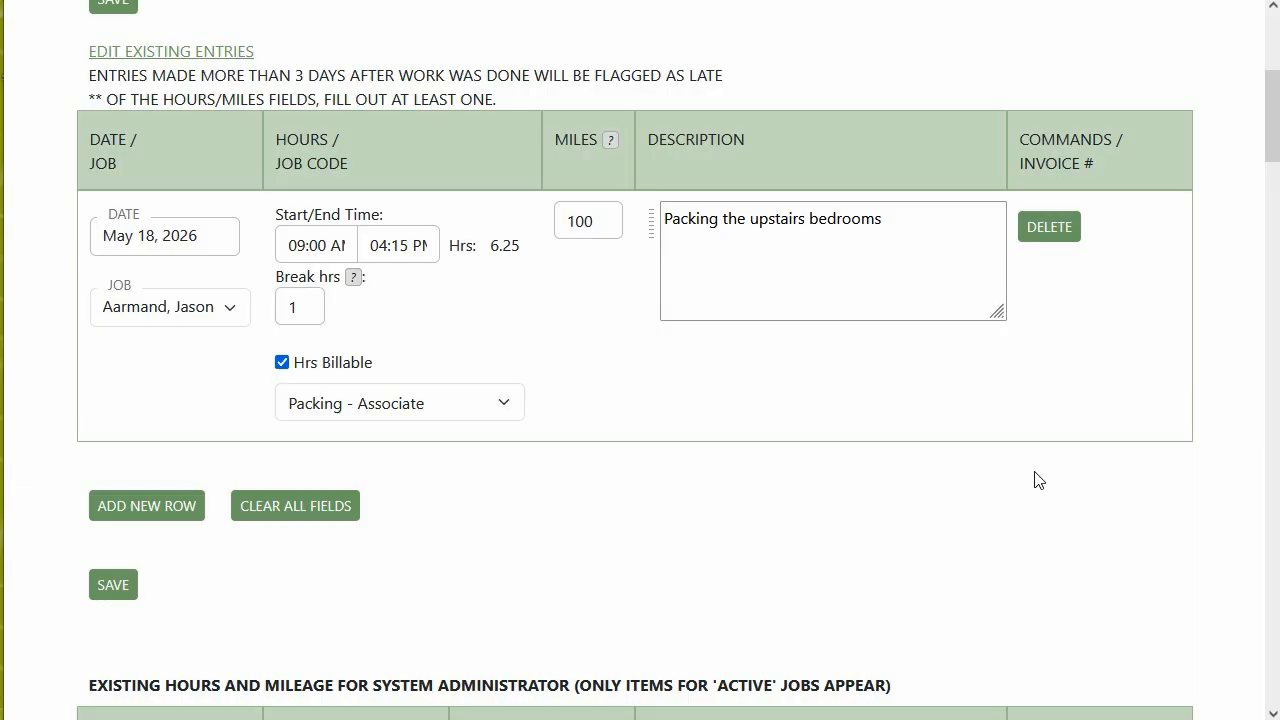
pyautogui.scroll(4, 1037, 480)
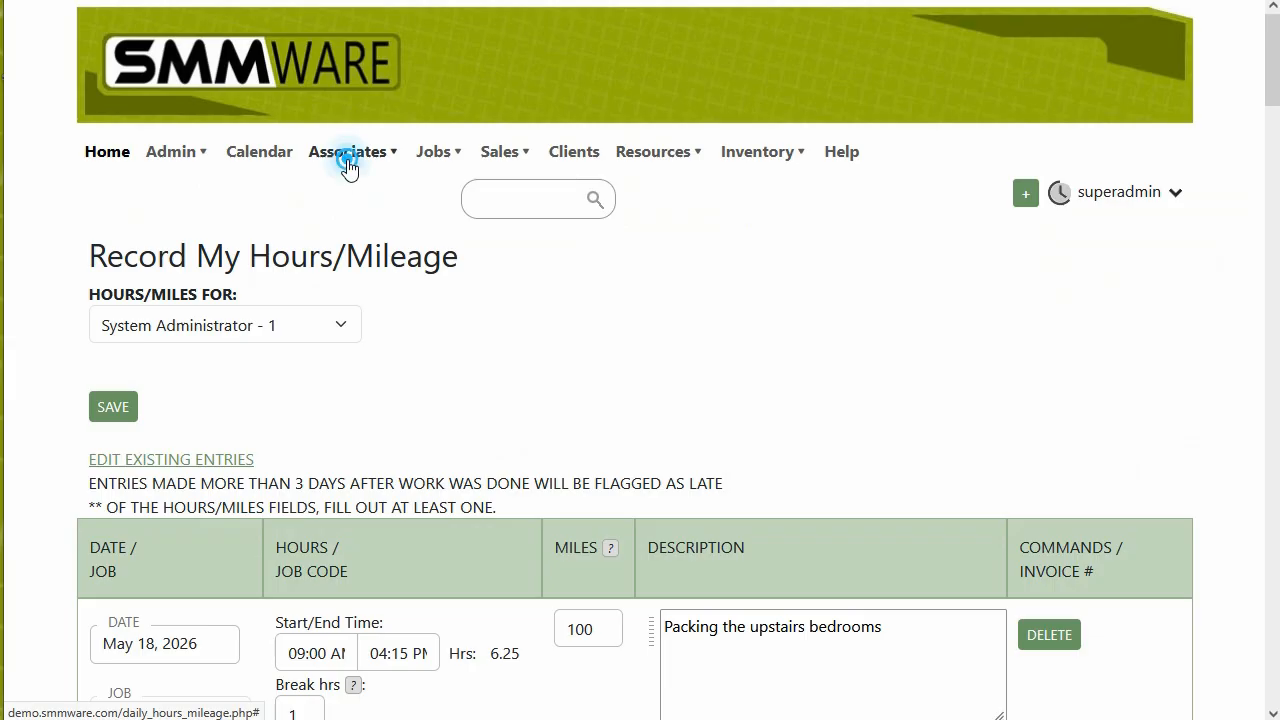
# Step: Open the Record My Expenses page and date the new expense entry May 18, 2026 for Move Only job 587
pyautogui.click(348, 165)
pyautogui.click(505, 264)
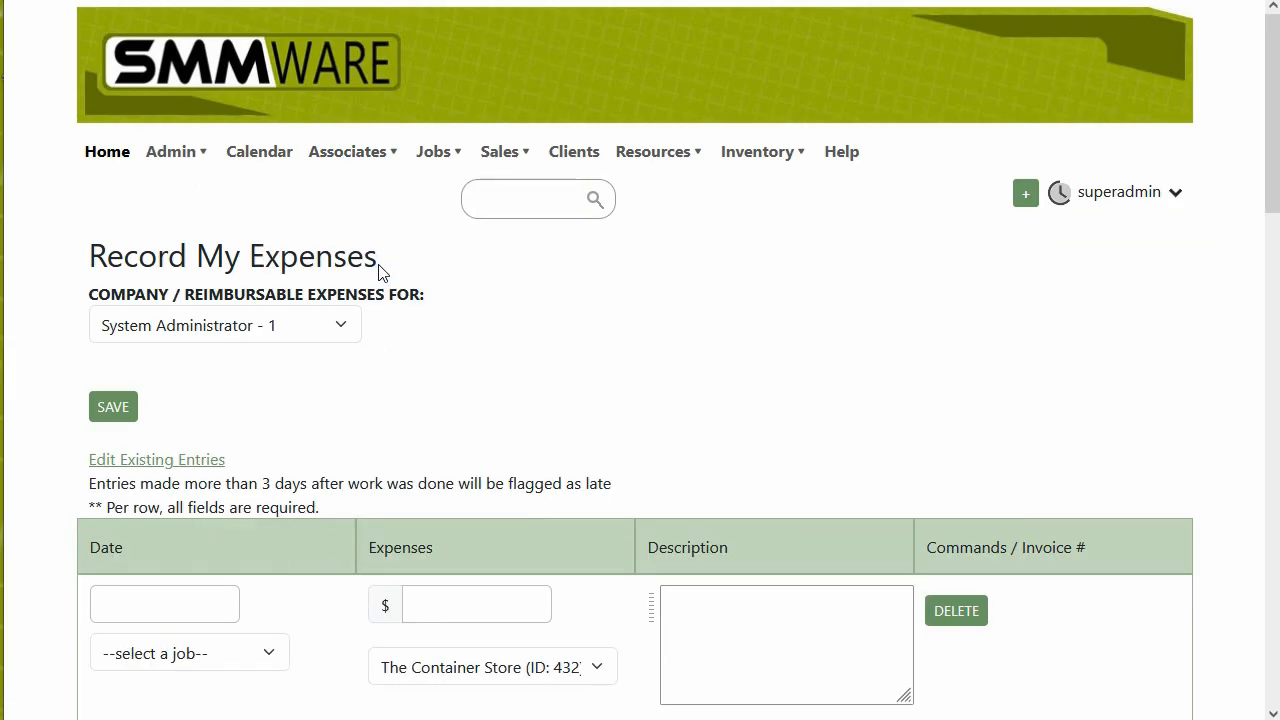
pyautogui.scroll(-3, 379, 272)
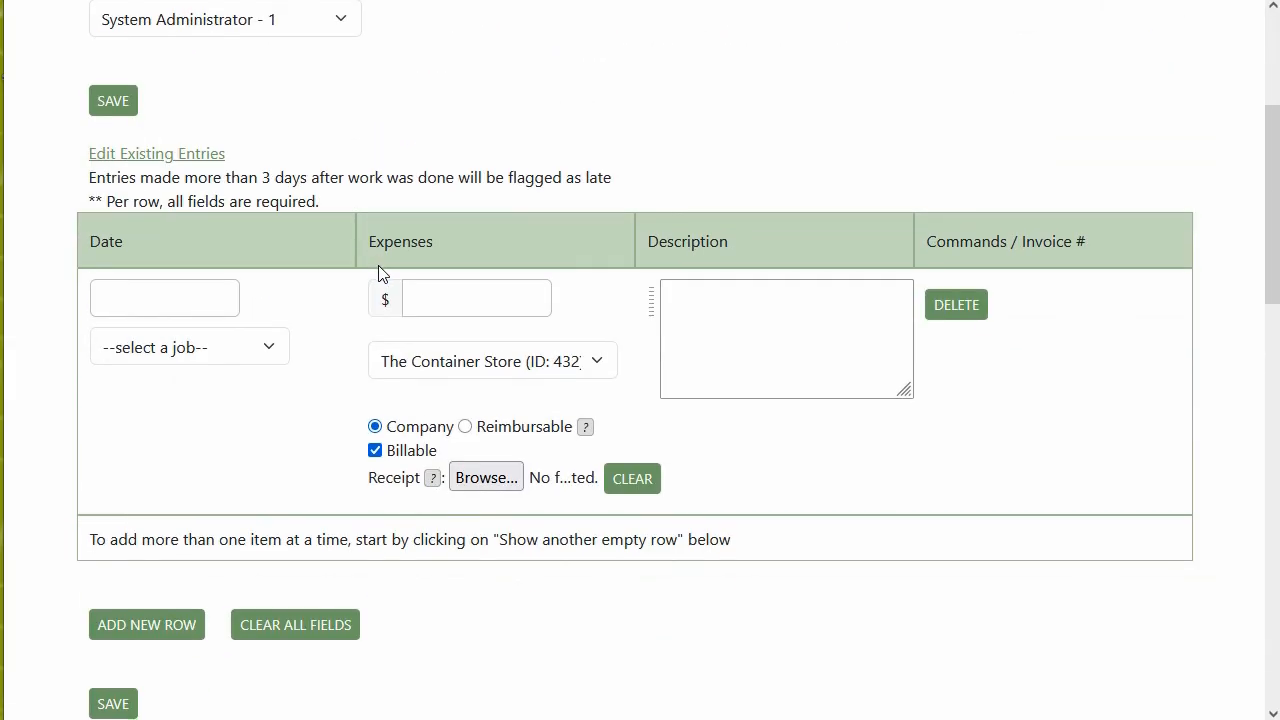
pyautogui.scroll(1, 379, 272)
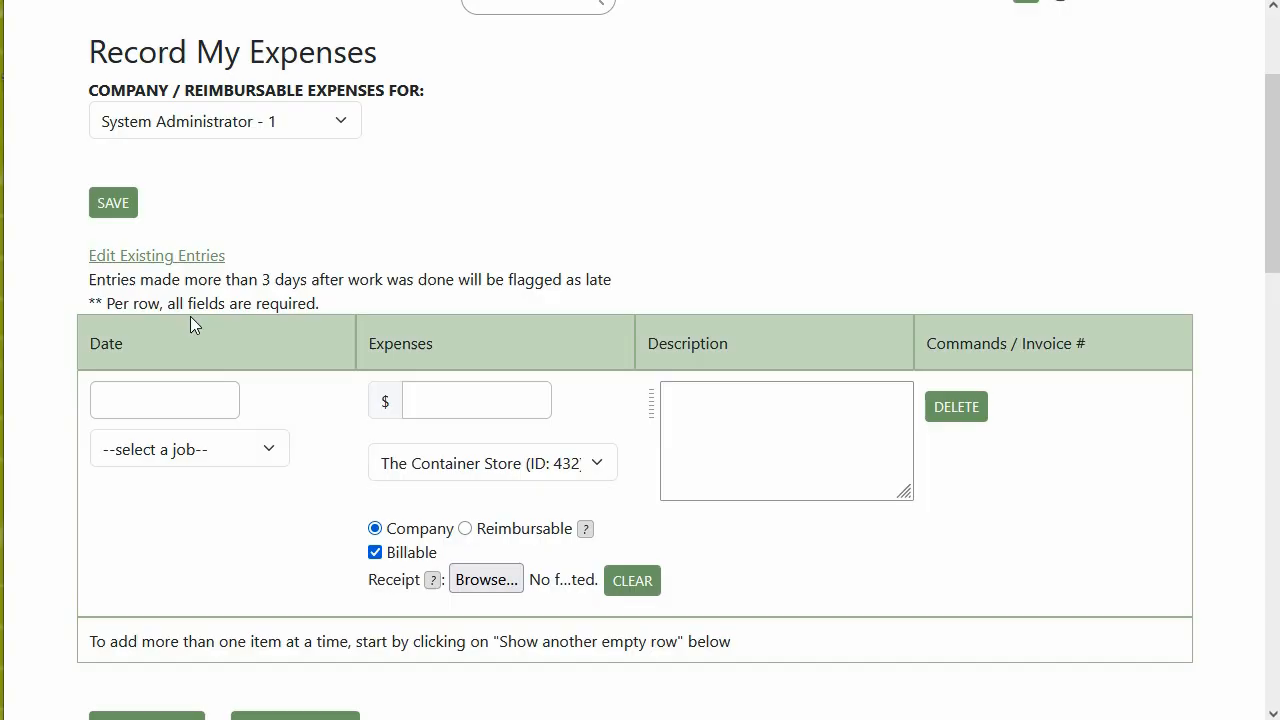
pyautogui.click(164, 398)
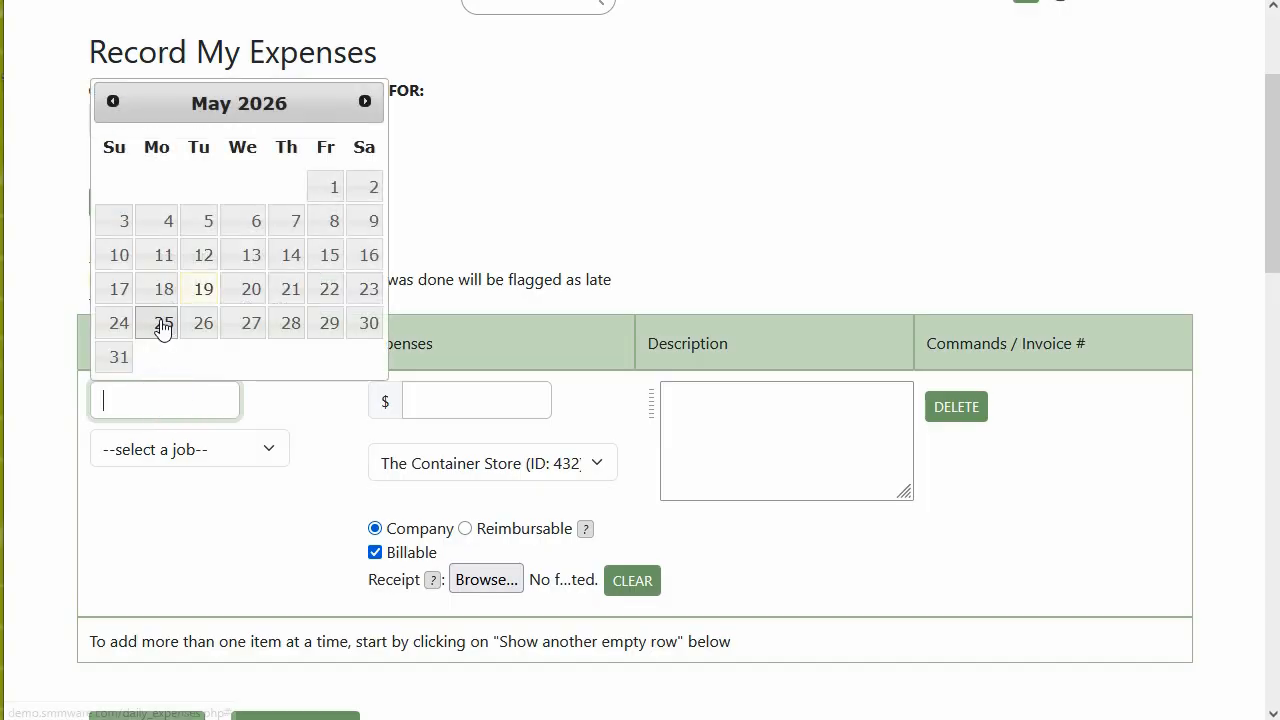
pyautogui.click(160, 289)
pyautogui.click(157, 451)
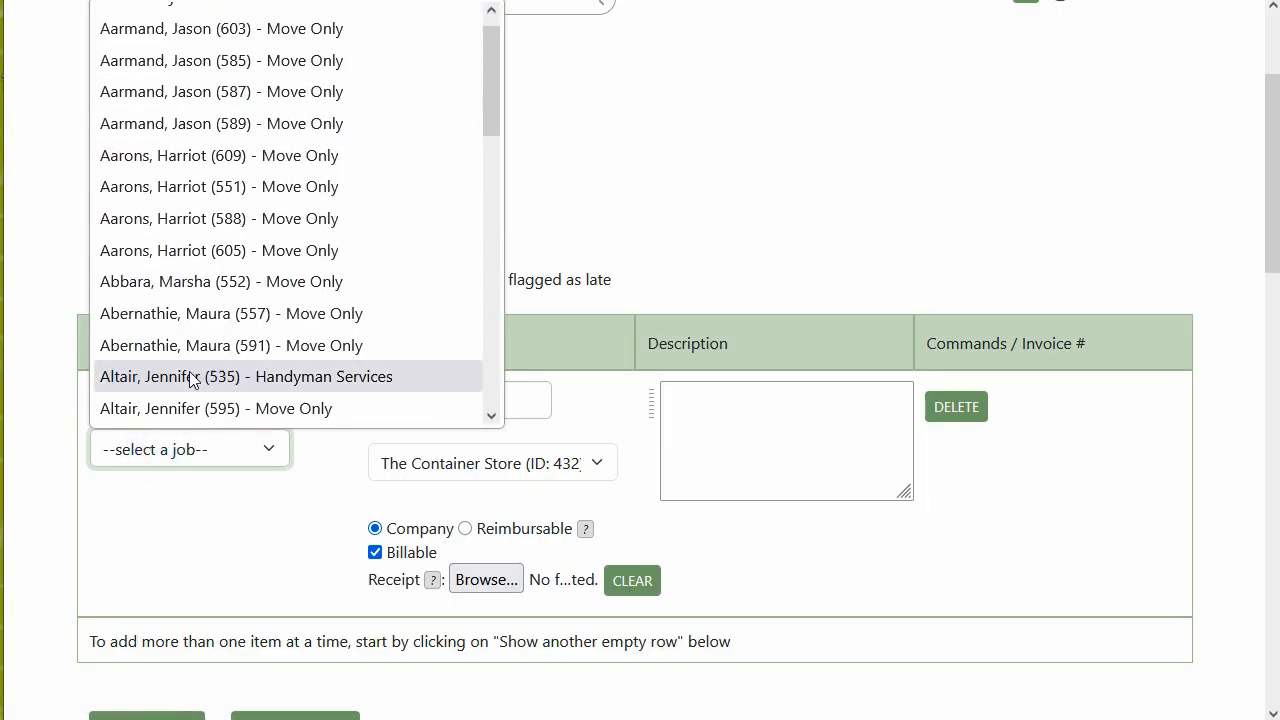
pyautogui.click(188, 91)
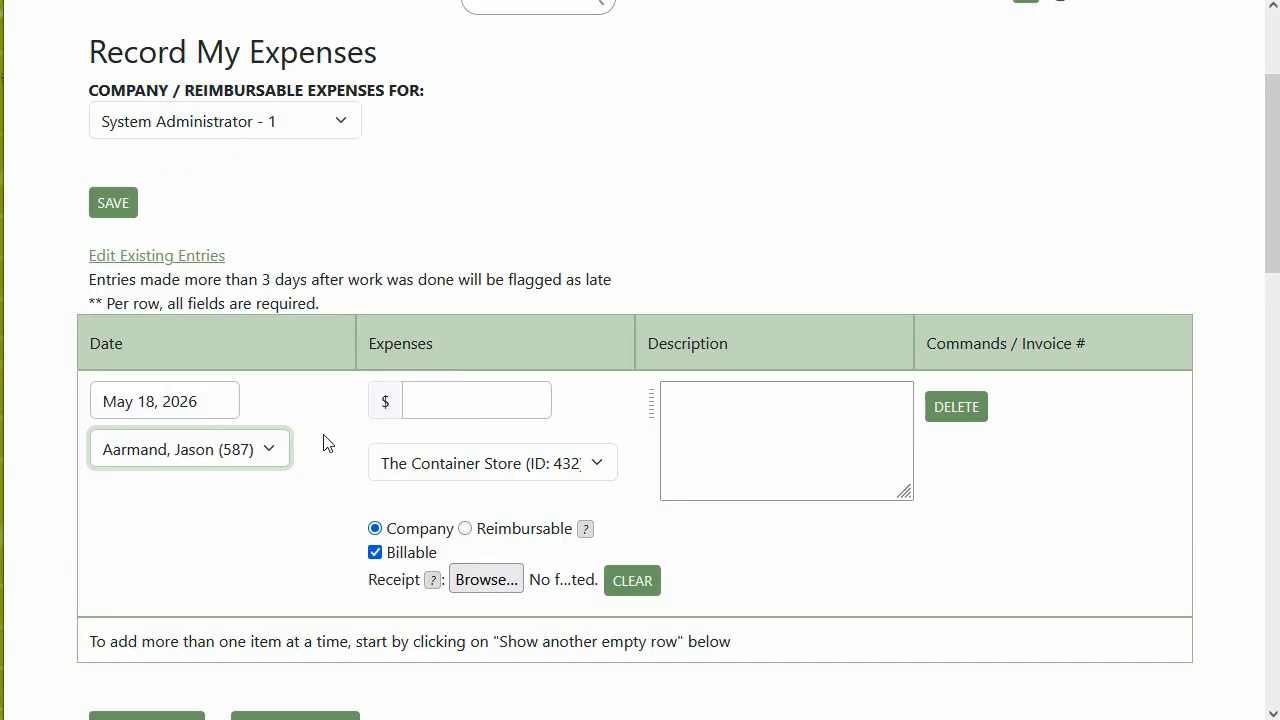
# Step: Set the expense amount to $65 and attach the receipt file 2021.04.17_Job115.jpg
pyautogui.click(420, 398)
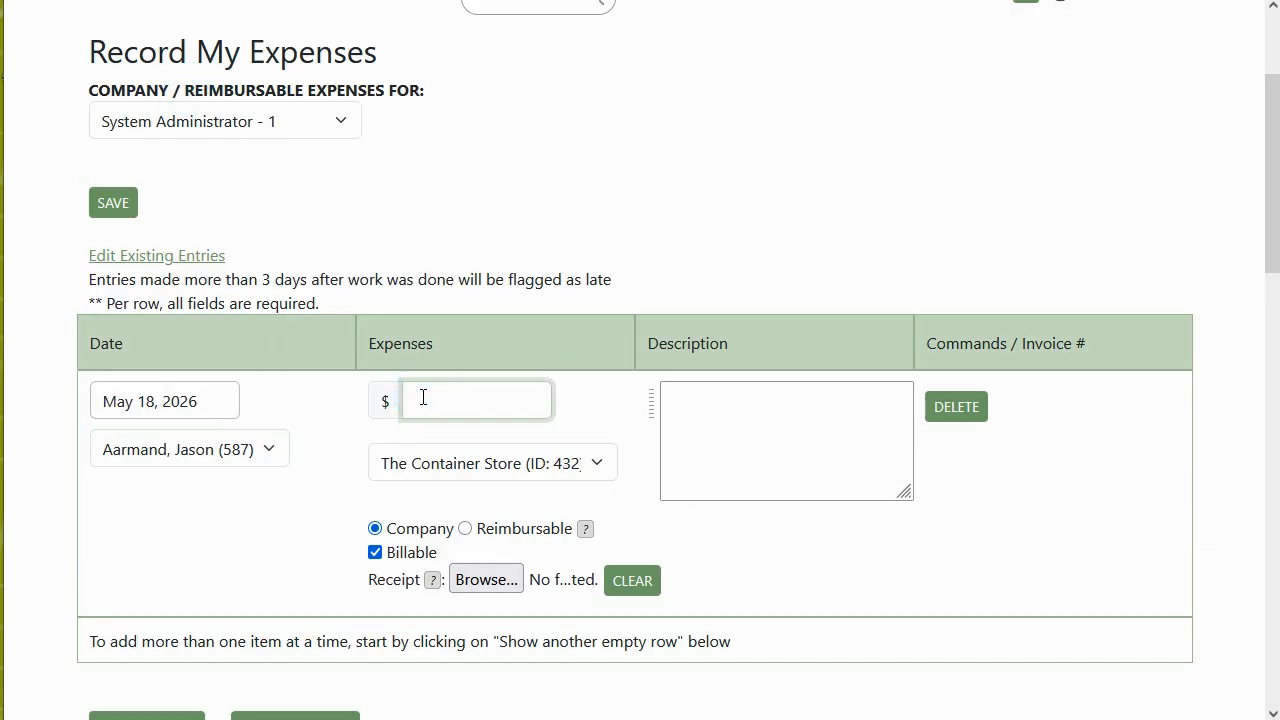
pyautogui.write('65')
pyautogui.click(331, 408)
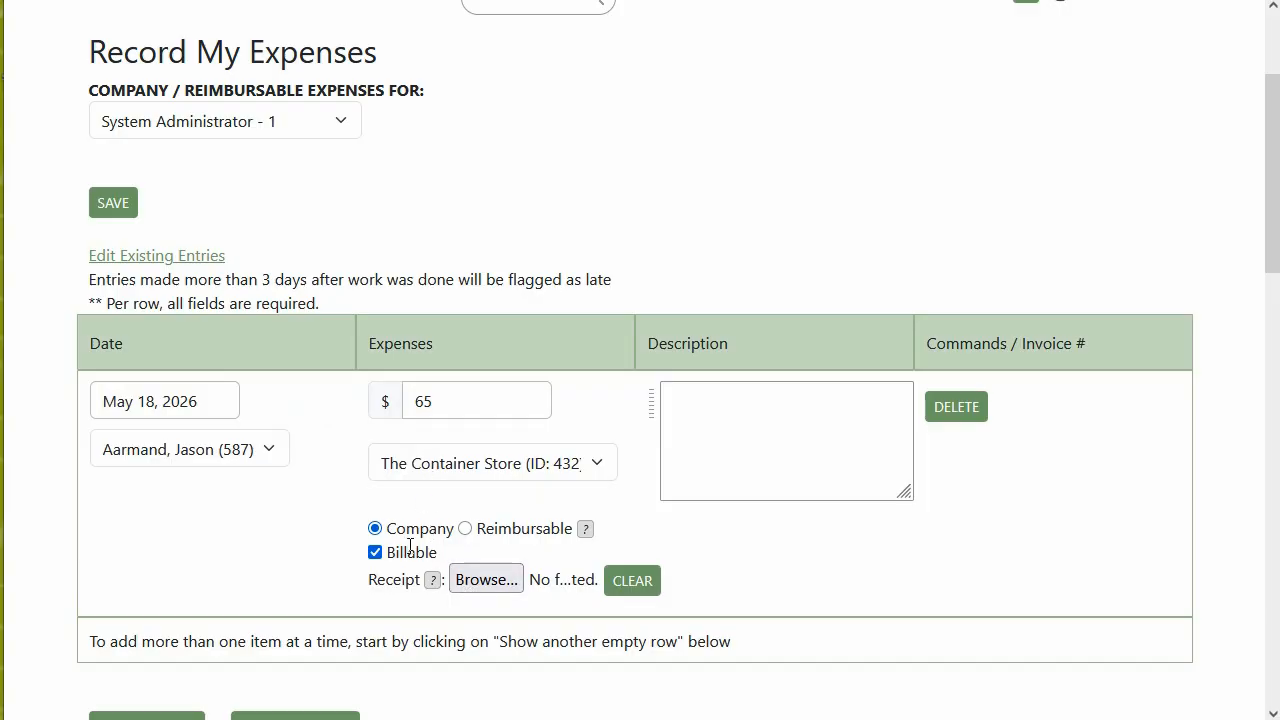
pyautogui.click(476, 580)
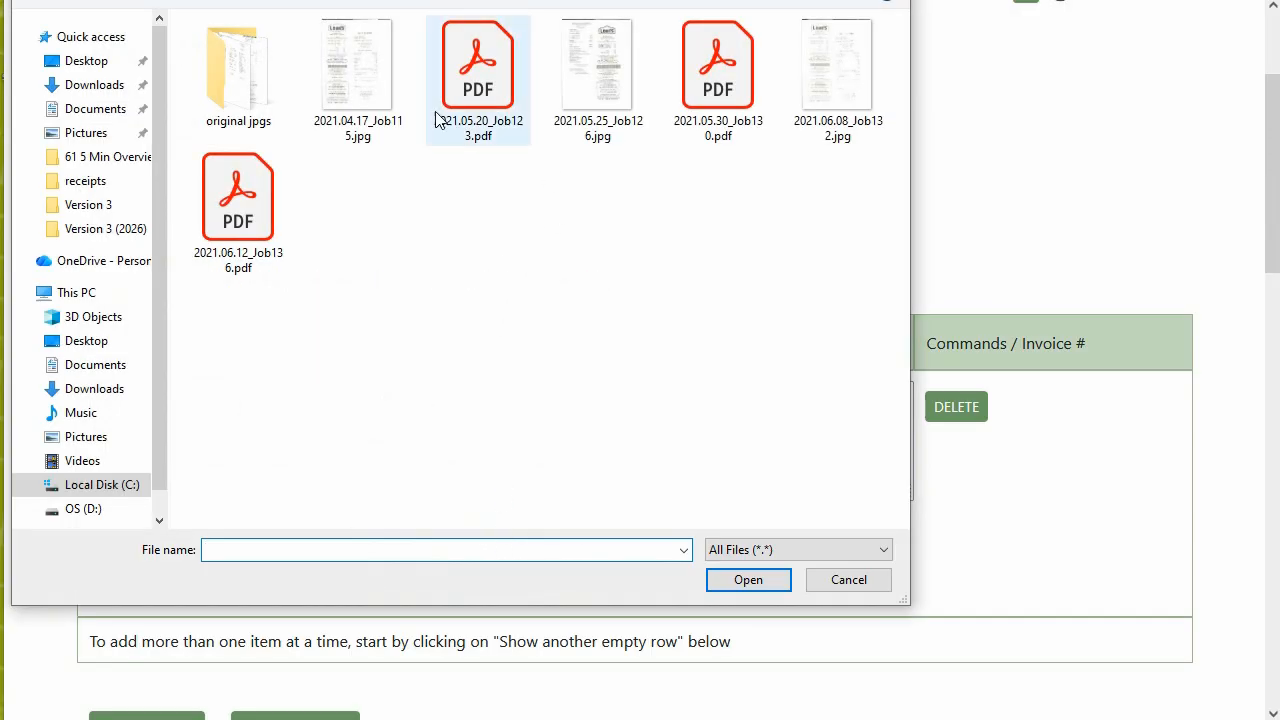
pyautogui.click(370, 82)
pyautogui.click(747, 580)
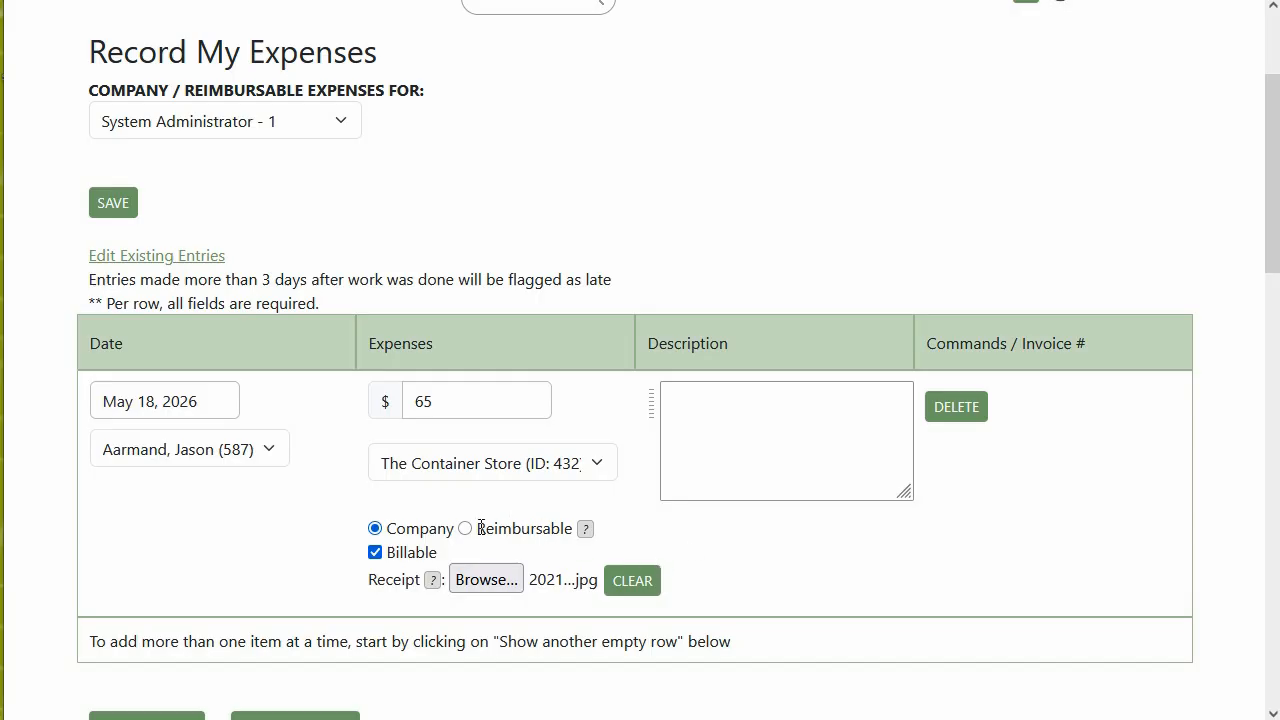
# Step: Insert the preset description Boxes and set the expense type to Company
pyautogui.click(674, 400)
pyautogui.click(652, 402)
pyautogui.click(674, 438)
pyautogui.click(466, 529)
pyautogui.click(386, 527)
# Step: Add a second blank row to the expense entry table and delete it again
pyautogui.scroll(-2, 265, 526)
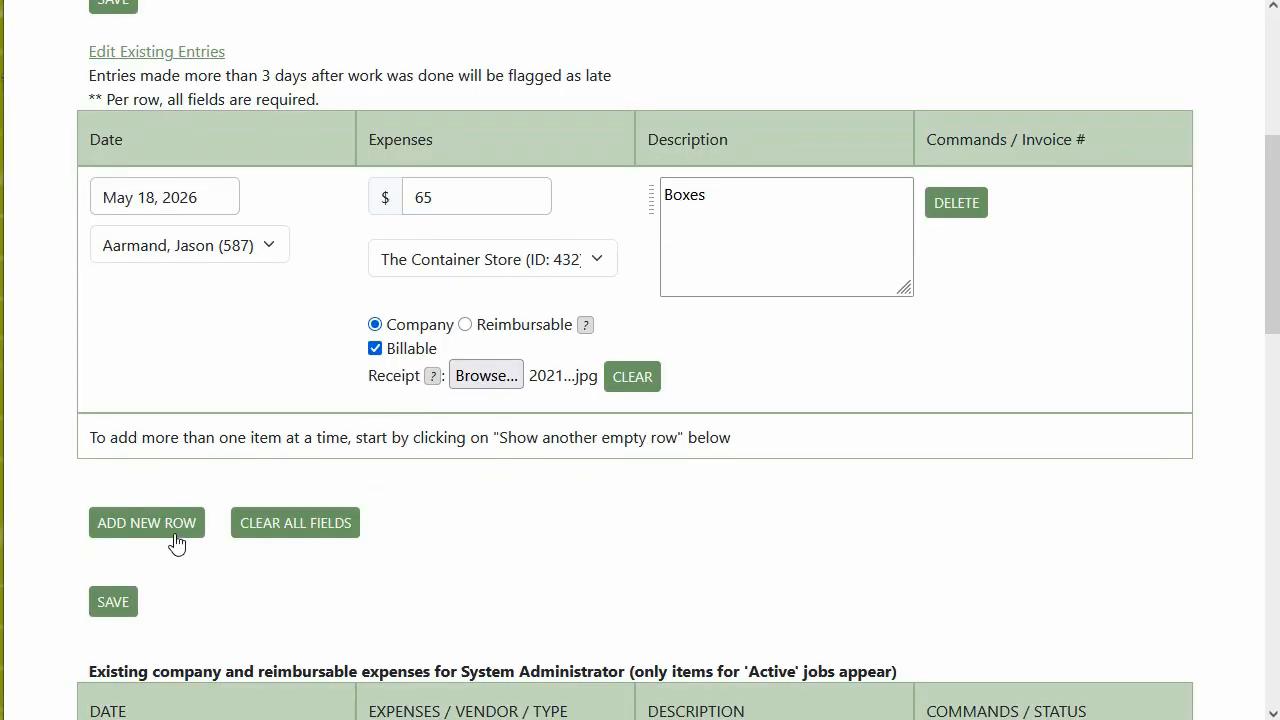
pyautogui.click(177, 530)
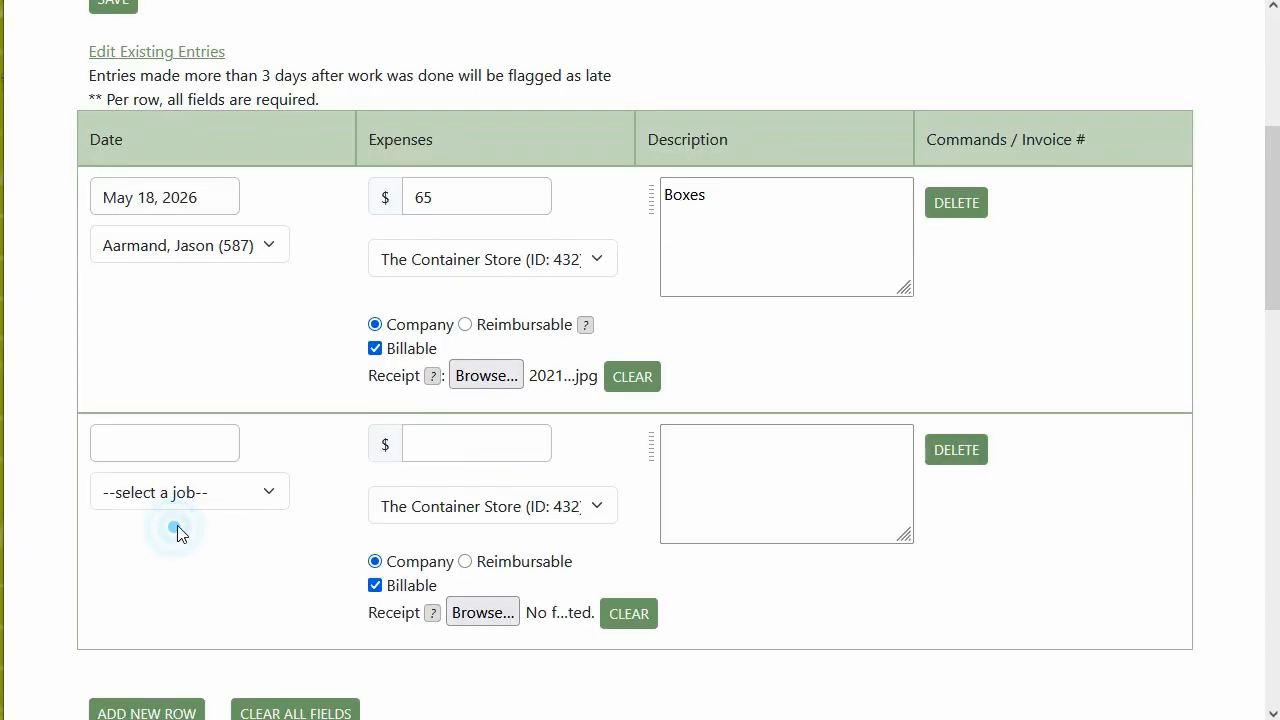
pyautogui.click(942, 450)
pyautogui.scroll(1, 679, 465)
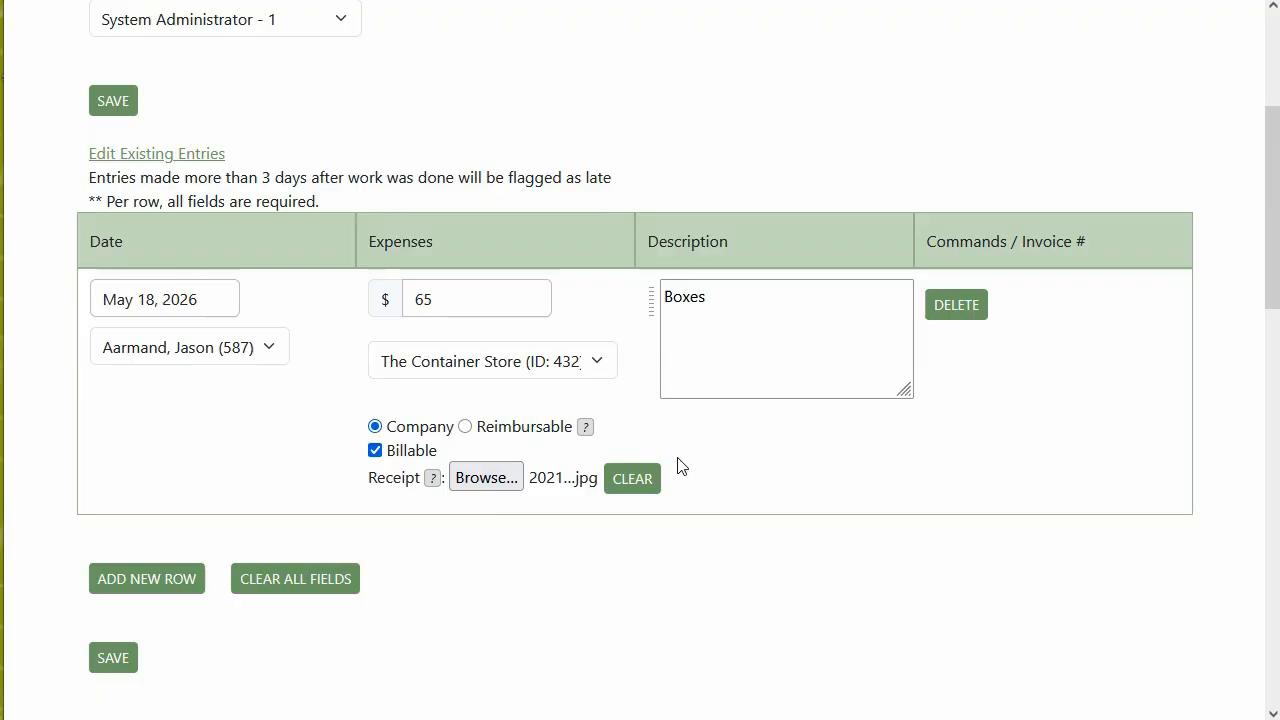
# Step: View the receipt attached to the September 19, 2025 picture hangers expense and close it
pyautogui.scroll(-7, 460, 523)
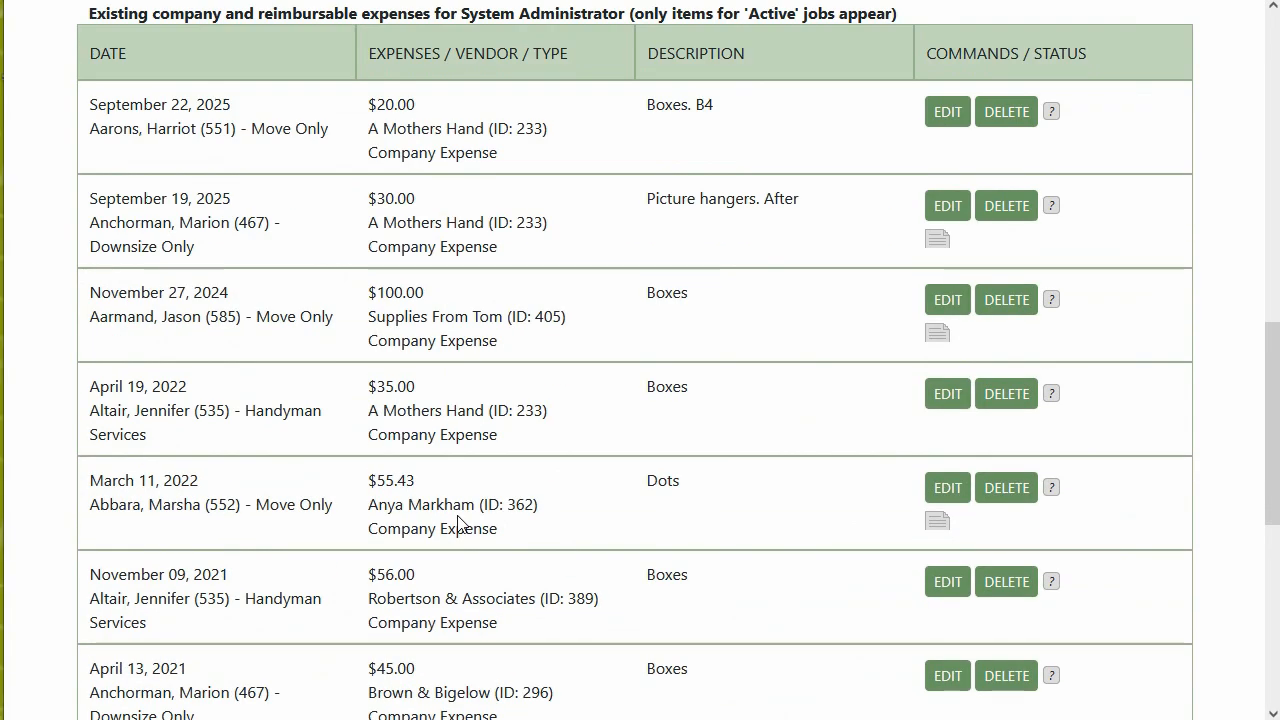
pyautogui.click(936, 242)
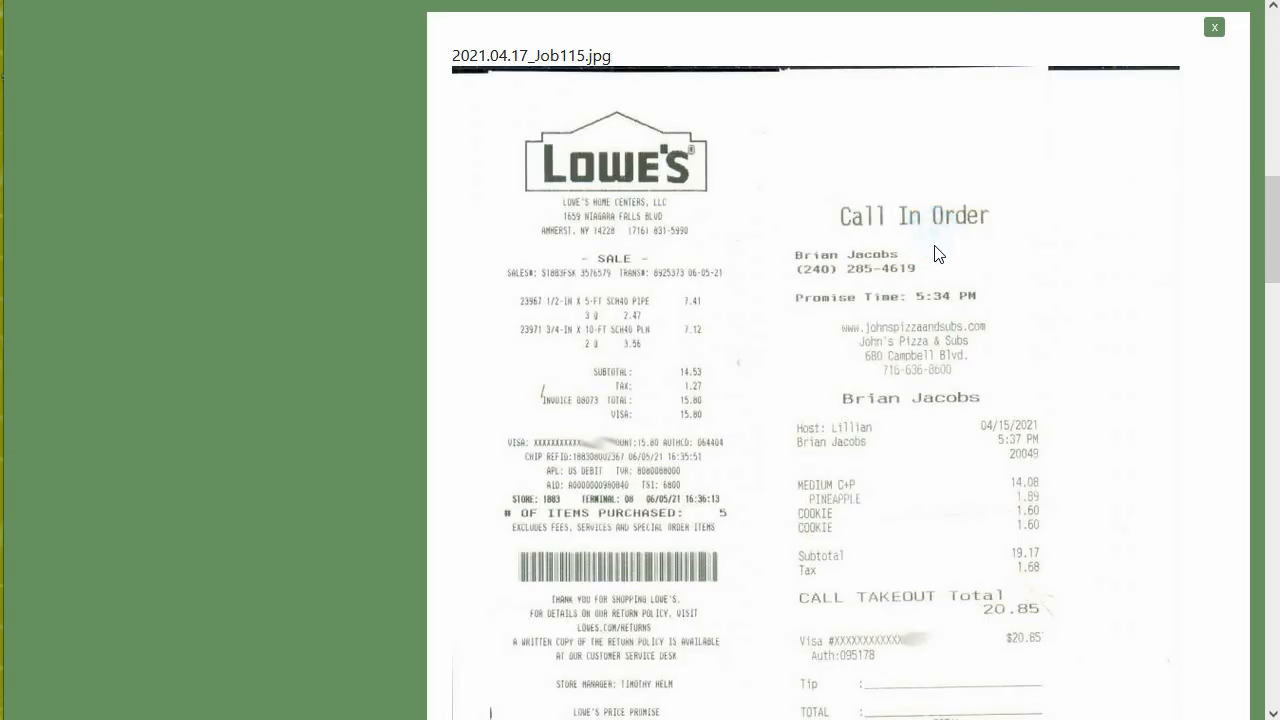
pyautogui.click(1214, 29)
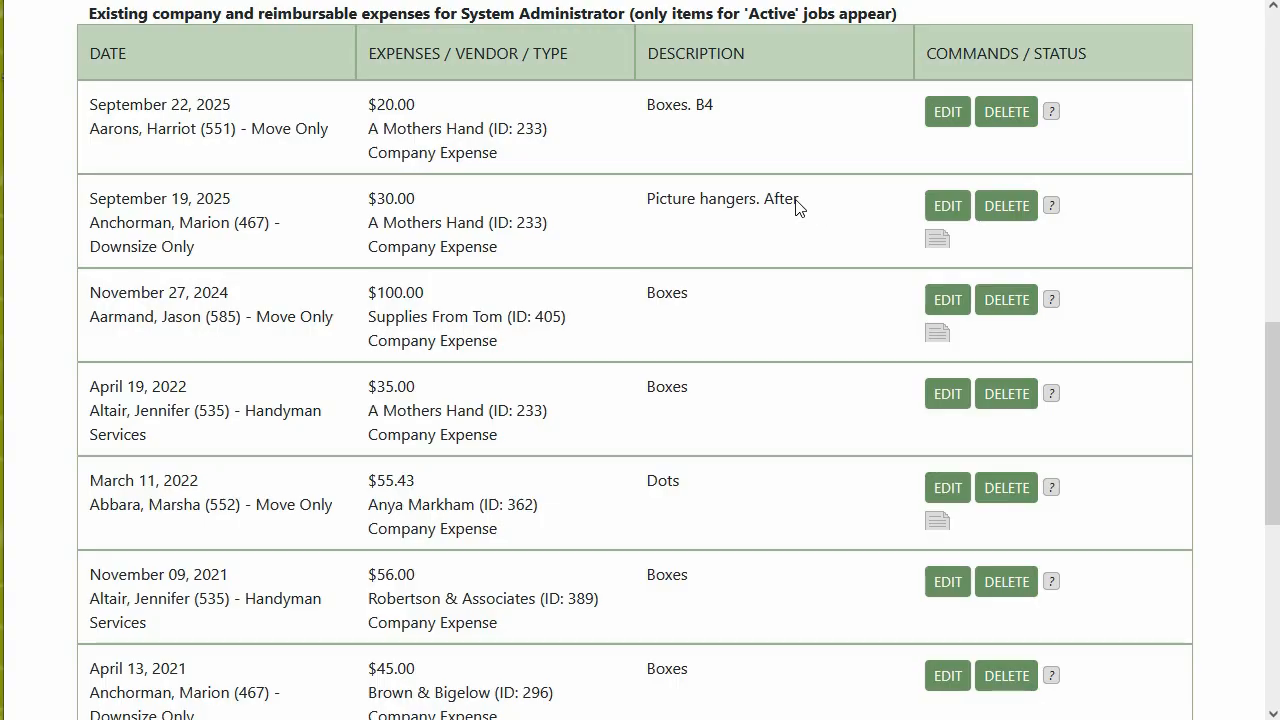
# Step: Examine the permissions in the associate's record, including the time clock option
pyautogui.scroll(2, 770, 195)
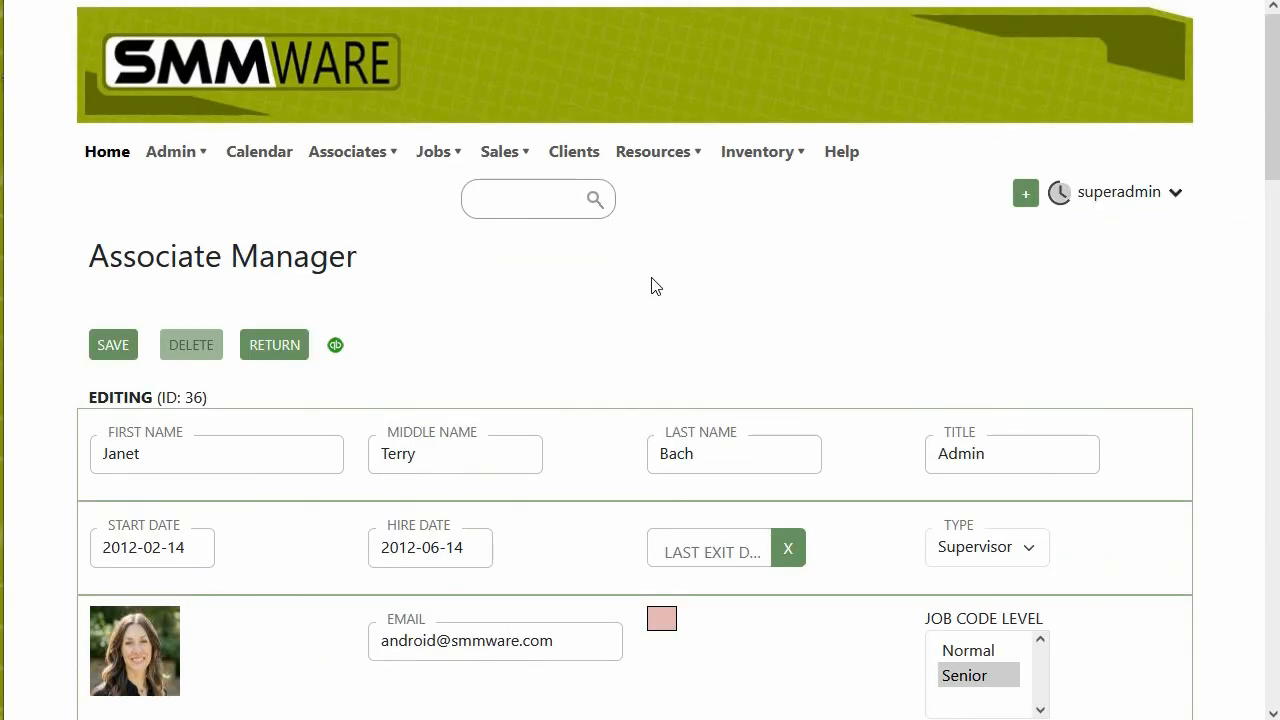
pyautogui.scroll(-15, 630, 300)
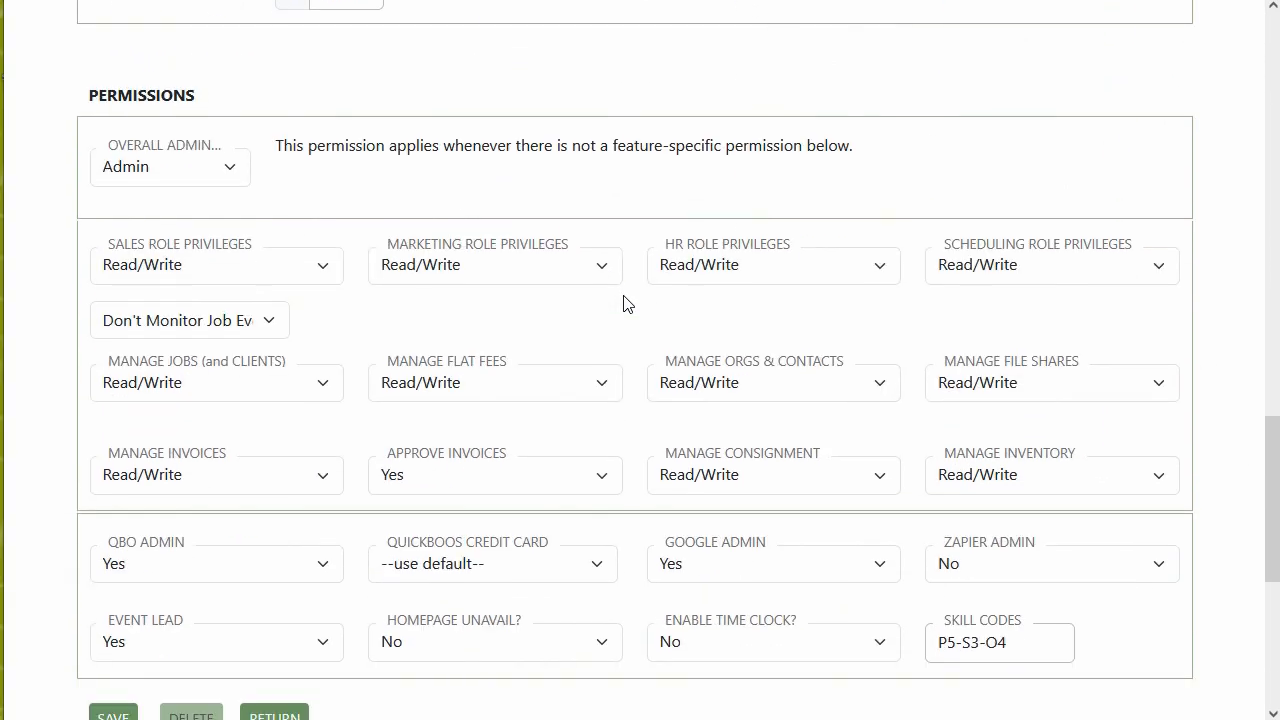
pyautogui.scroll(-2, 623, 303)
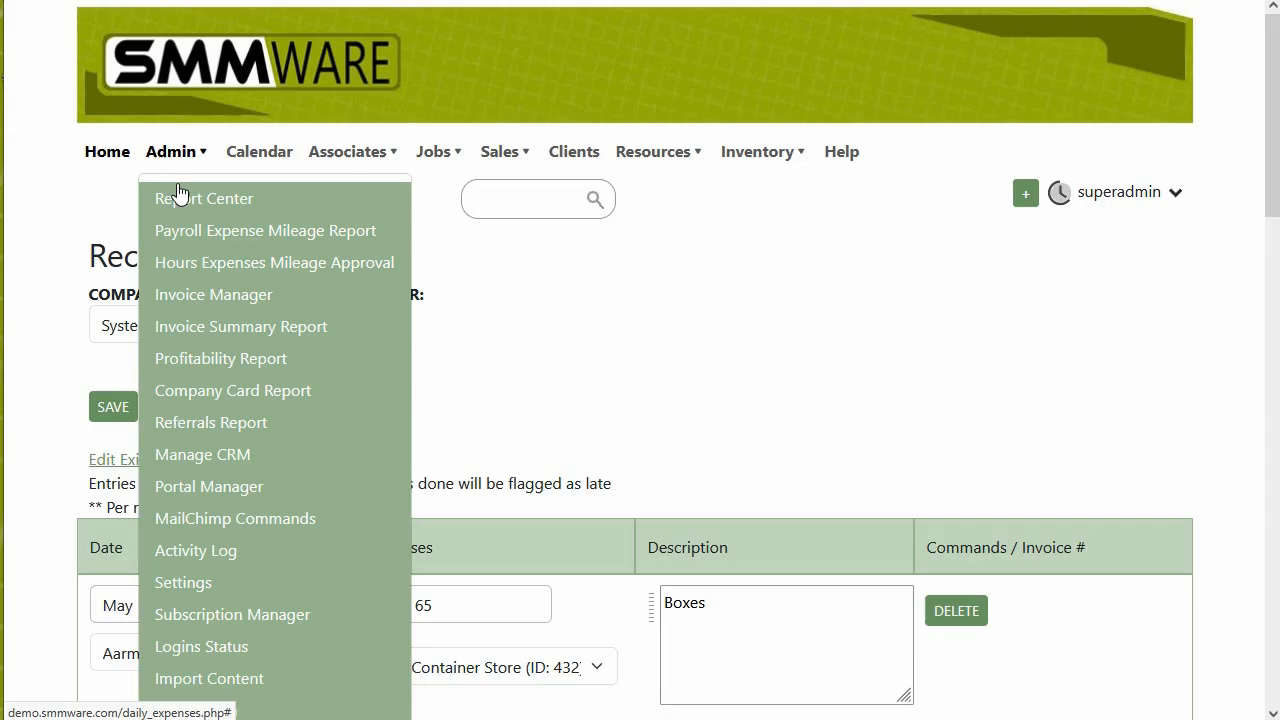
# Step: Open the Hours/Expenses/Fees/Supplies settings and review the late entry period, break hours and default time options
pyautogui.click(177, 582)
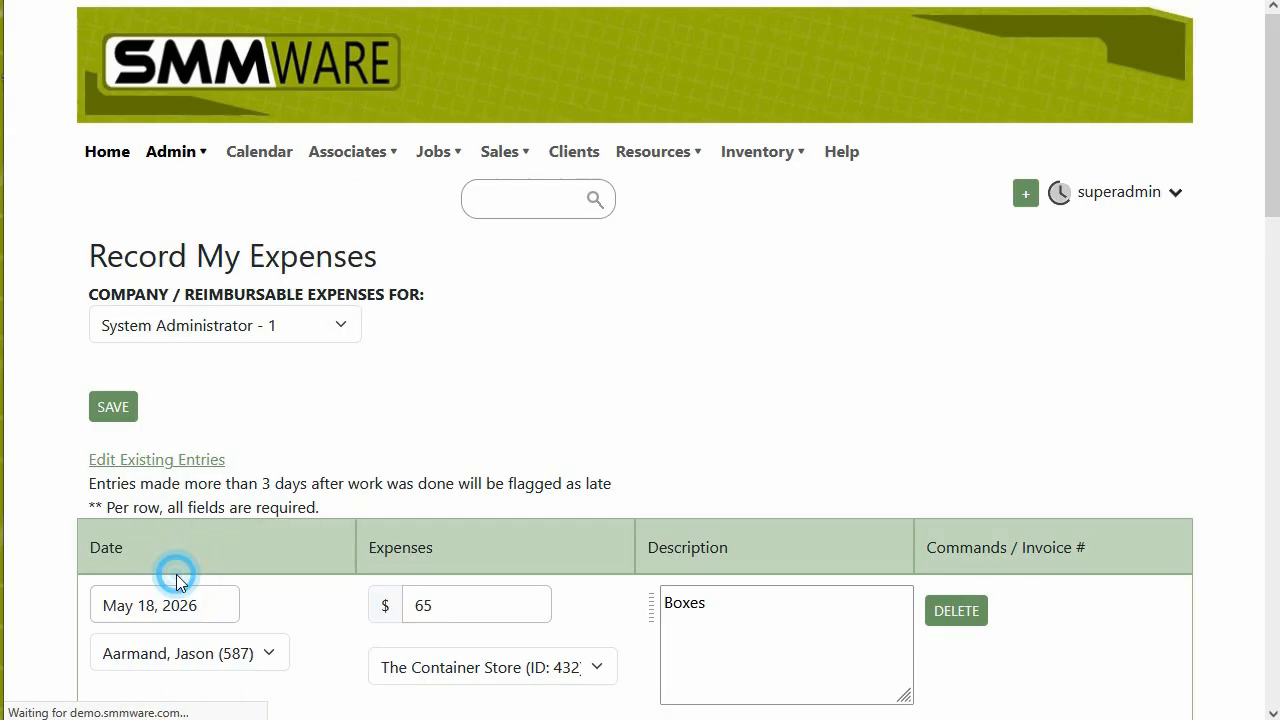
pyautogui.click(209, 459)
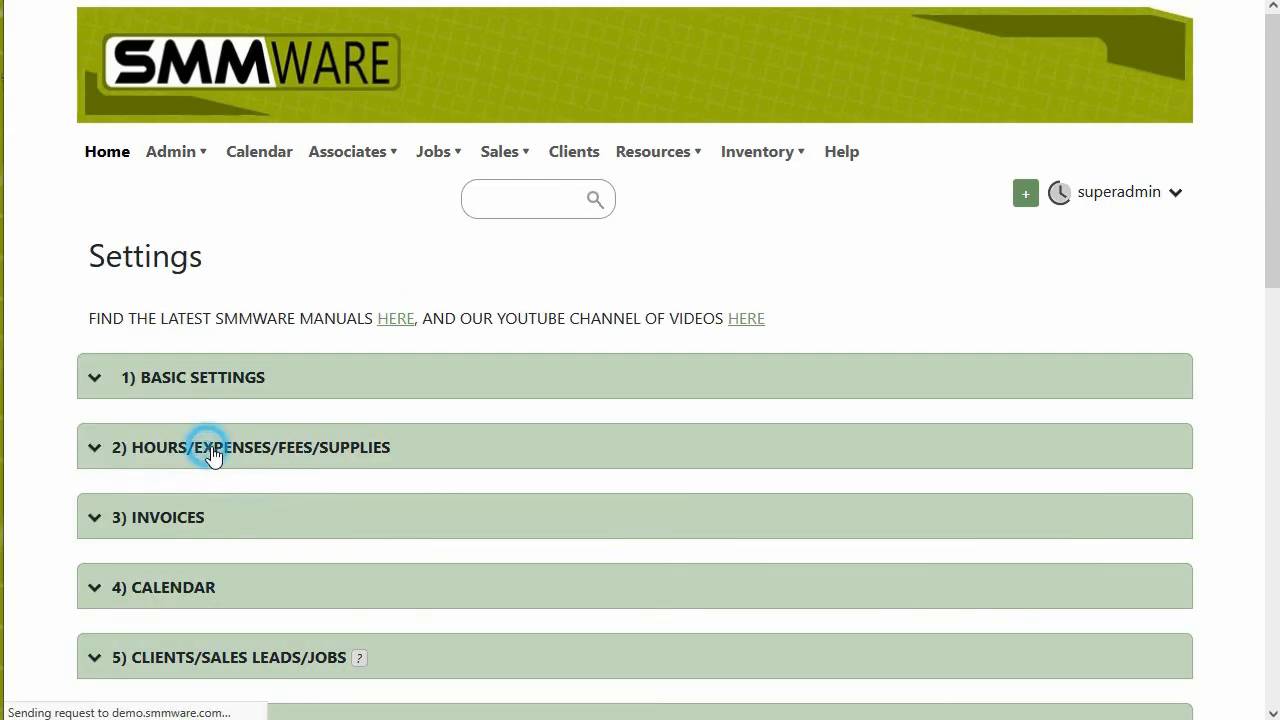
pyautogui.scroll(-3, 345, 416)
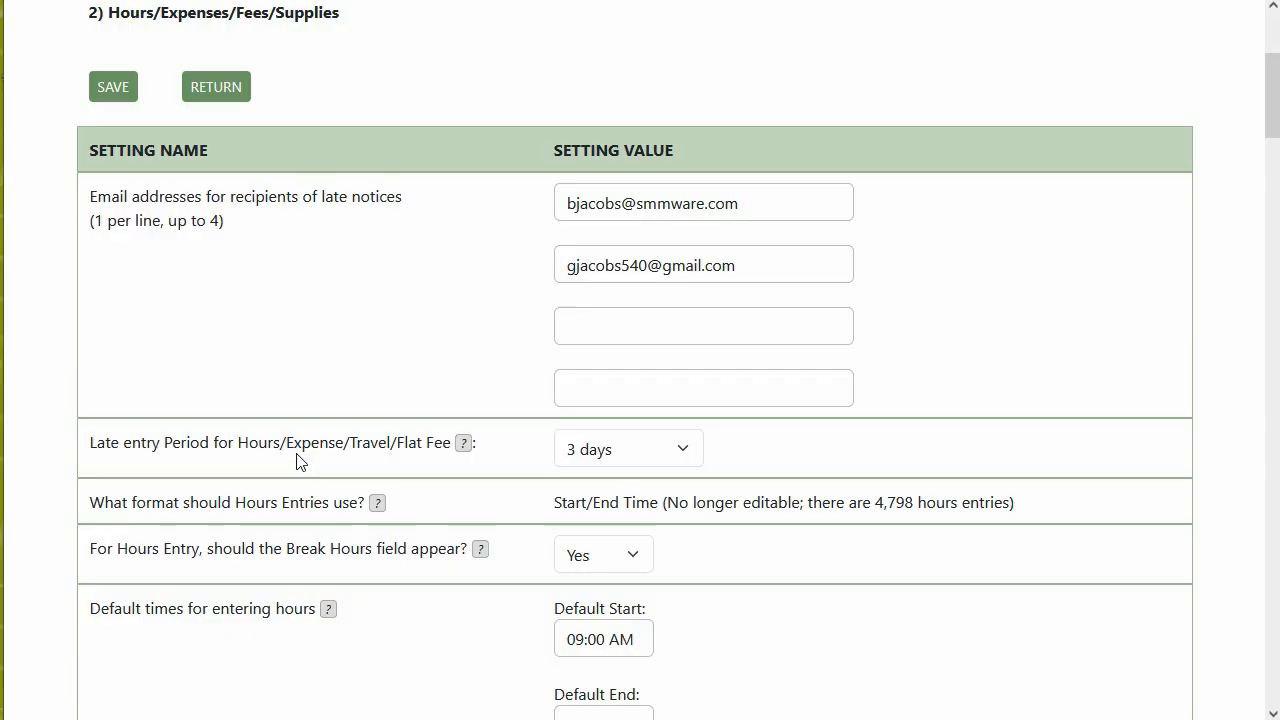
pyautogui.scroll(-3, 296, 461)
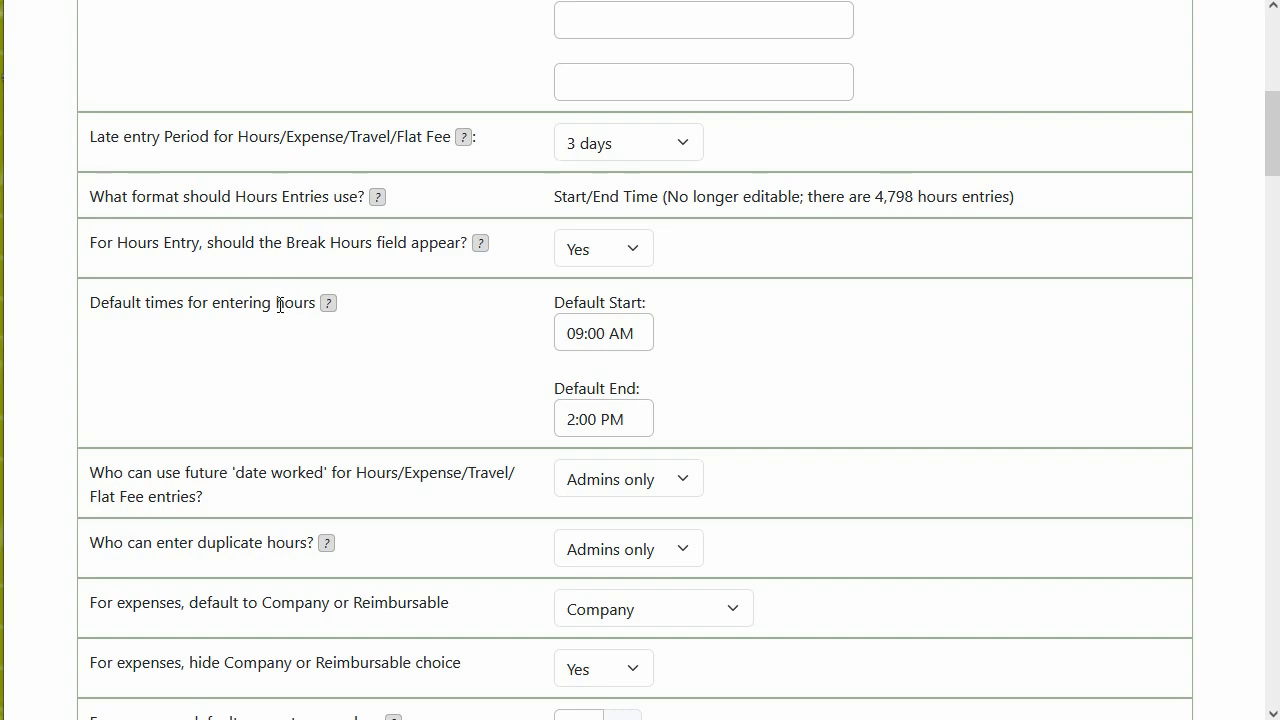
pyautogui.scroll(-2, 280, 305)
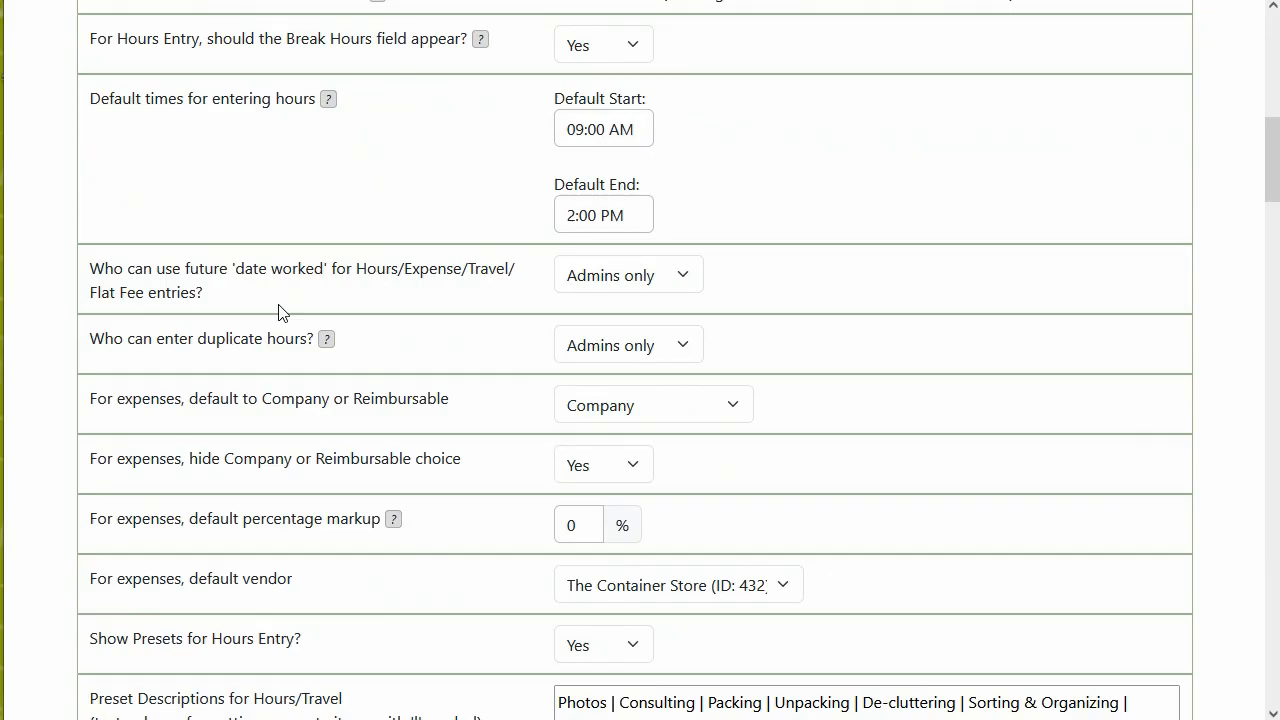
# Step: Check which user levels can be allowed to enter future work dates and duplicate hours
pyautogui.click(592, 286)
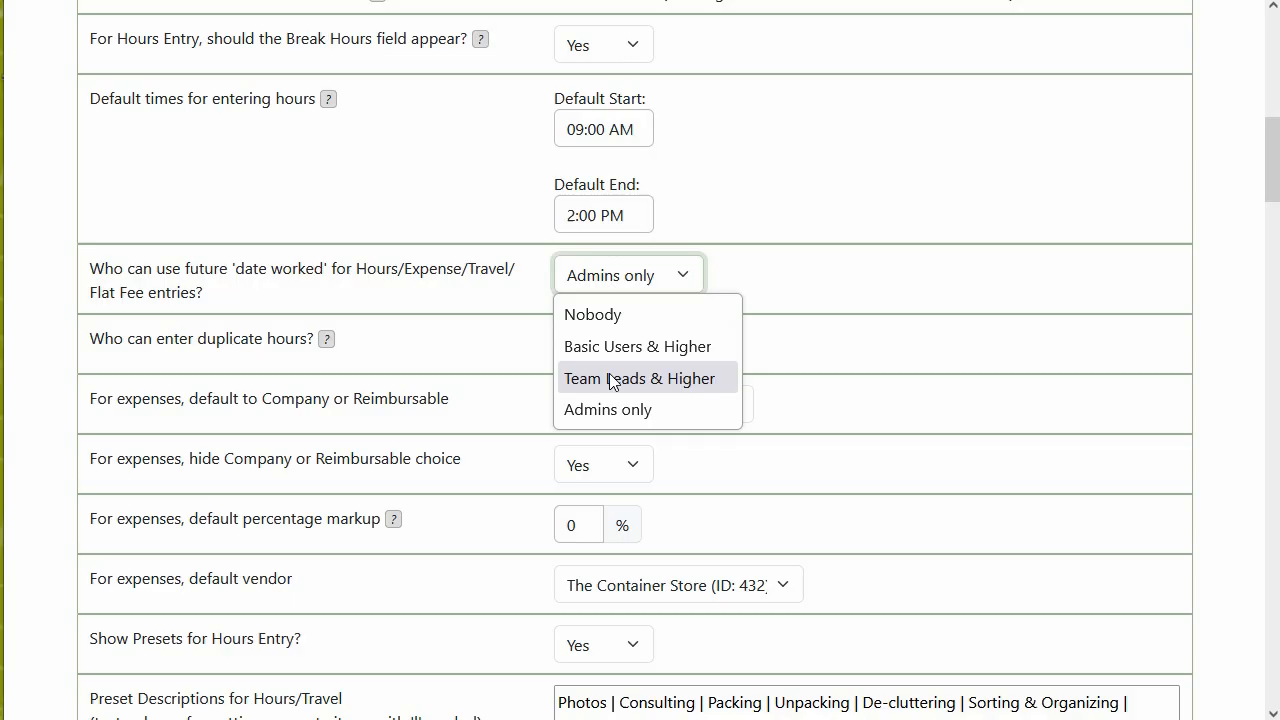
pyautogui.click(487, 295)
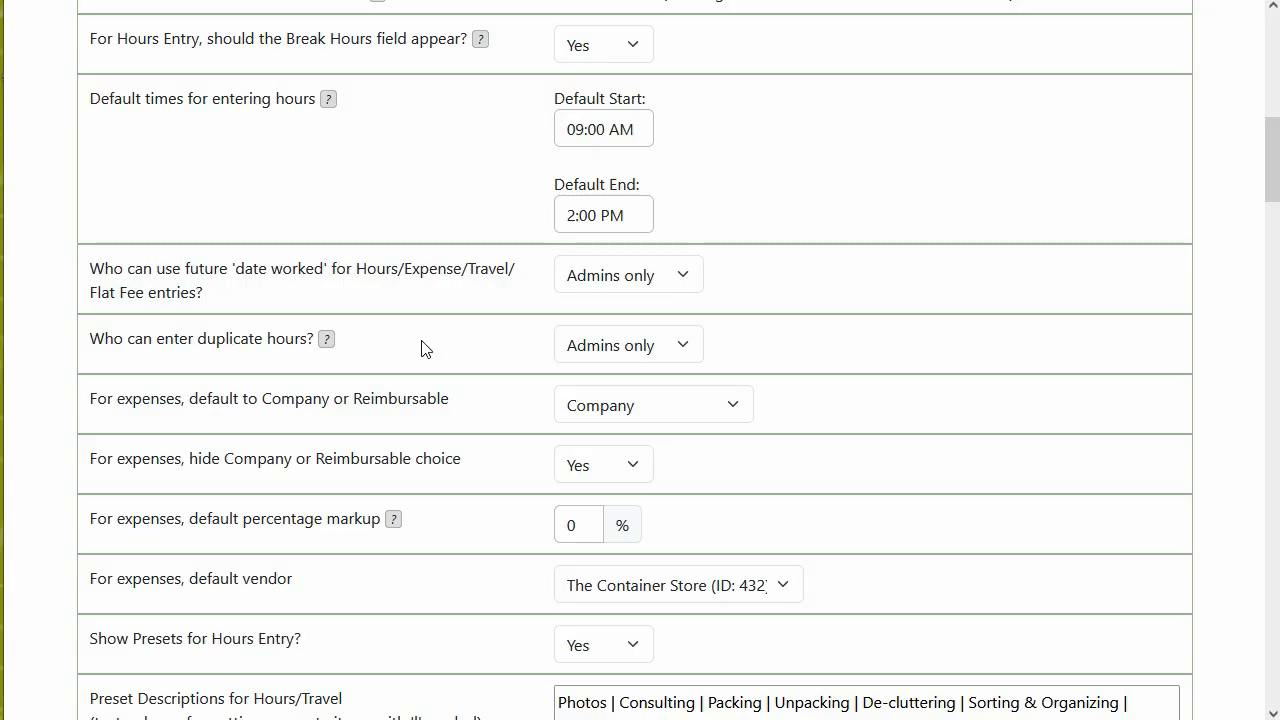
pyautogui.click(570, 344)
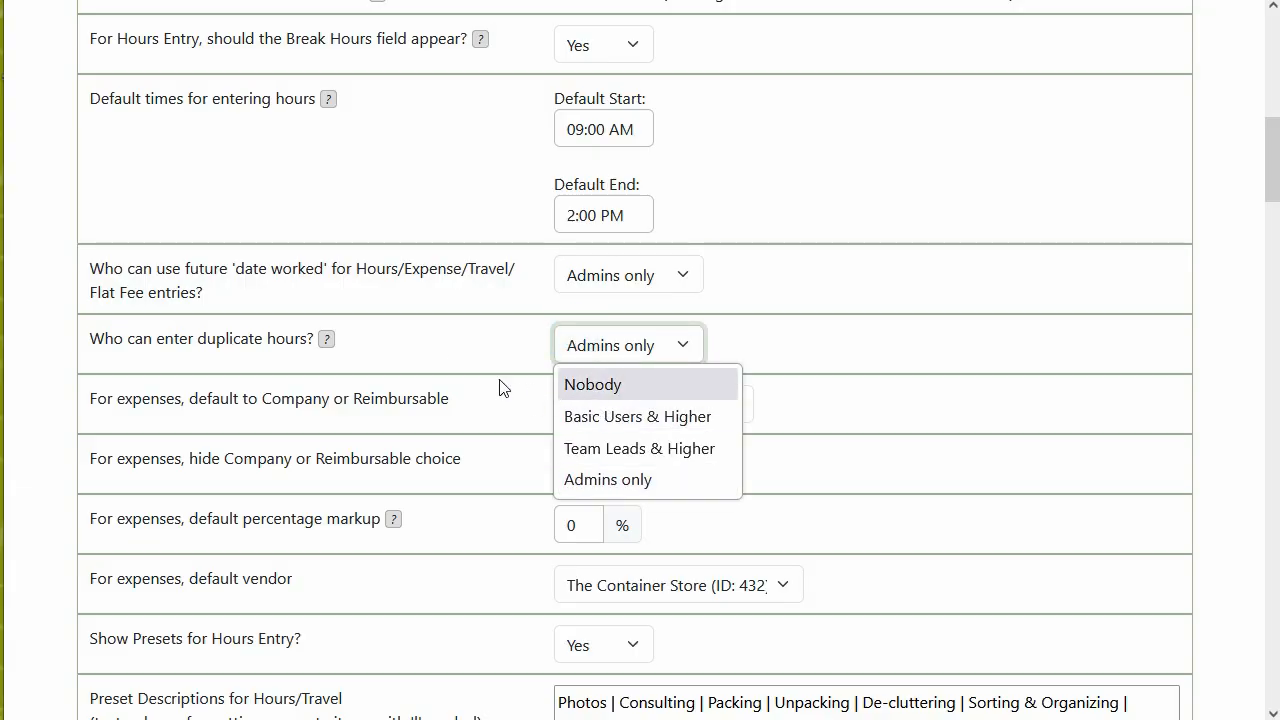
pyautogui.click(449, 336)
# Step: Review the expense defaults and the preset descriptions for hours and expense entries
pyautogui.scroll(-2, 420, 352)
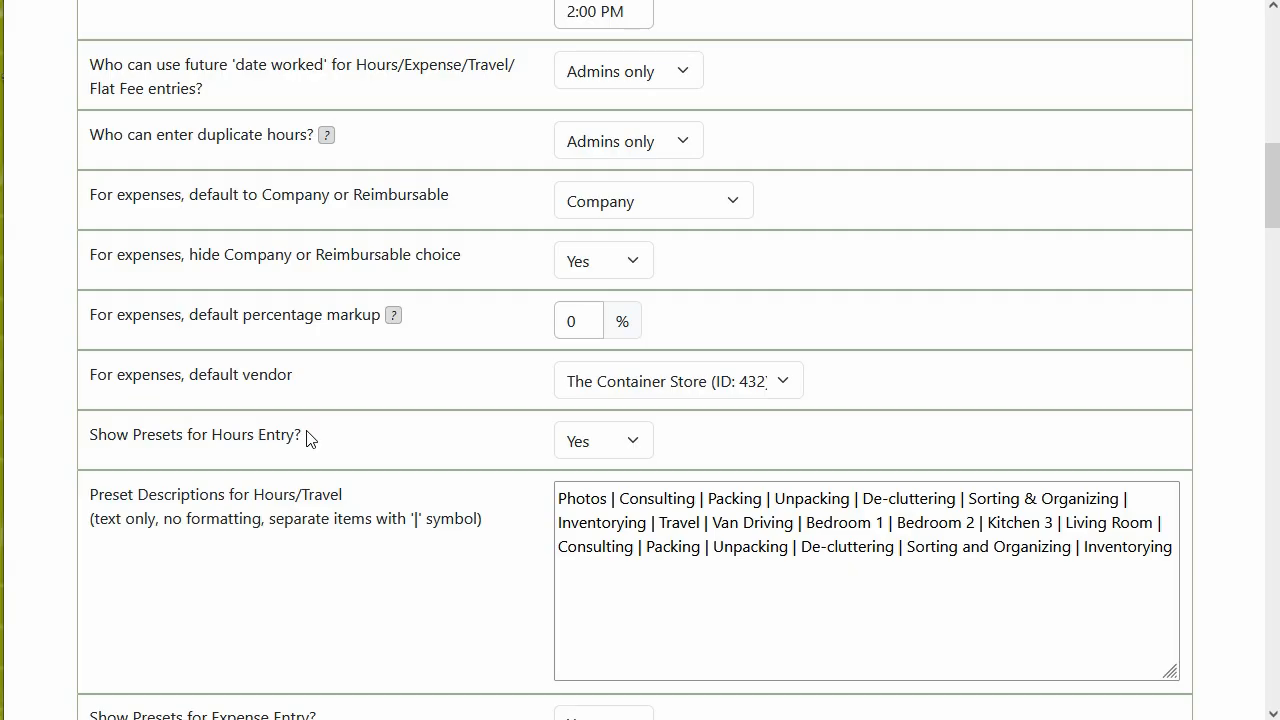
pyautogui.scroll(-3, 307, 438)
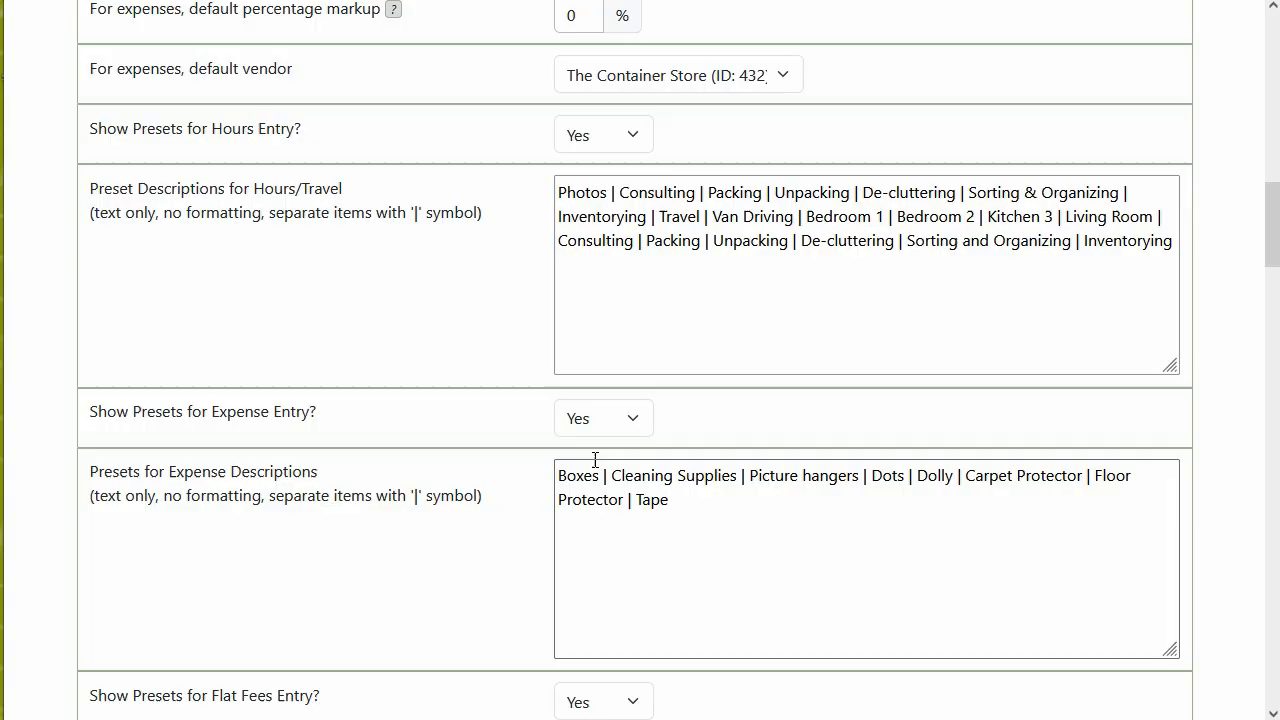
pyautogui.scroll(-3, 465, 416)
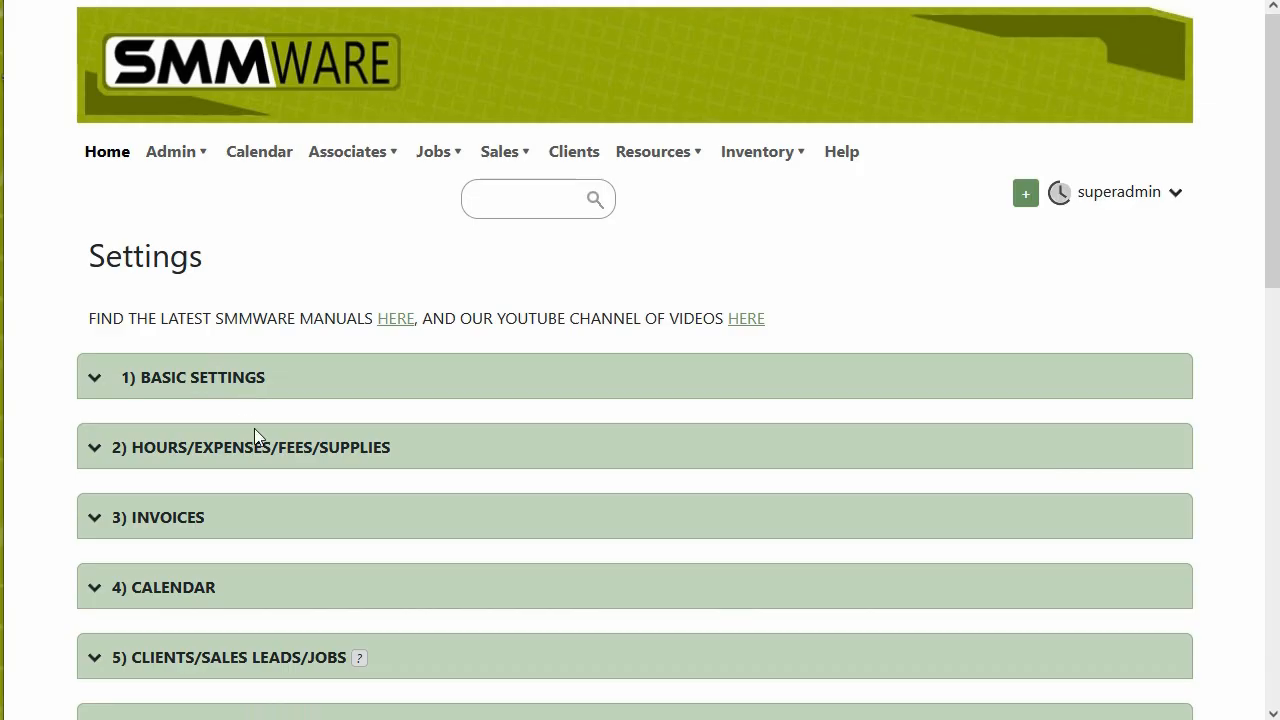
# Step: Open the Pay Levels / Travel Pay settings and review the pay levels and the mileage pay and charges
pyautogui.scroll(-3, 250, 440)
pyautogui.click(193, 500)
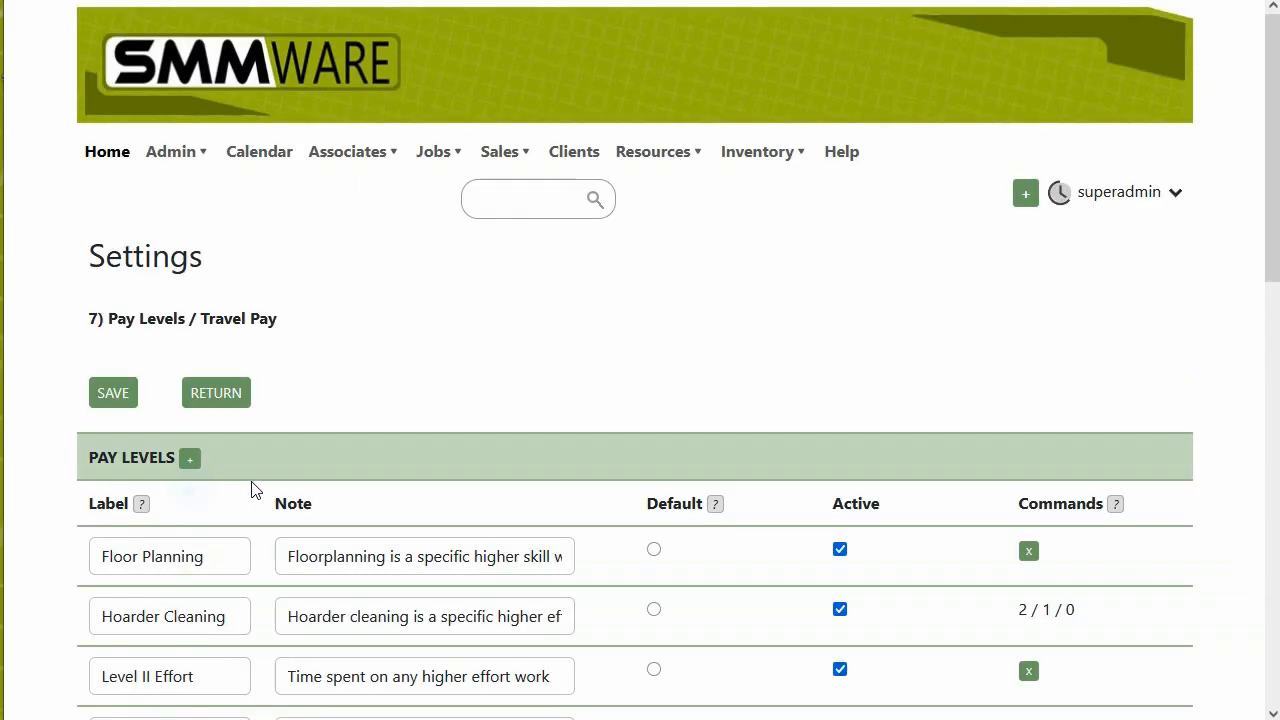
pyautogui.scroll(-4, 315, 460)
pyautogui.scroll(-4, 316, 456)
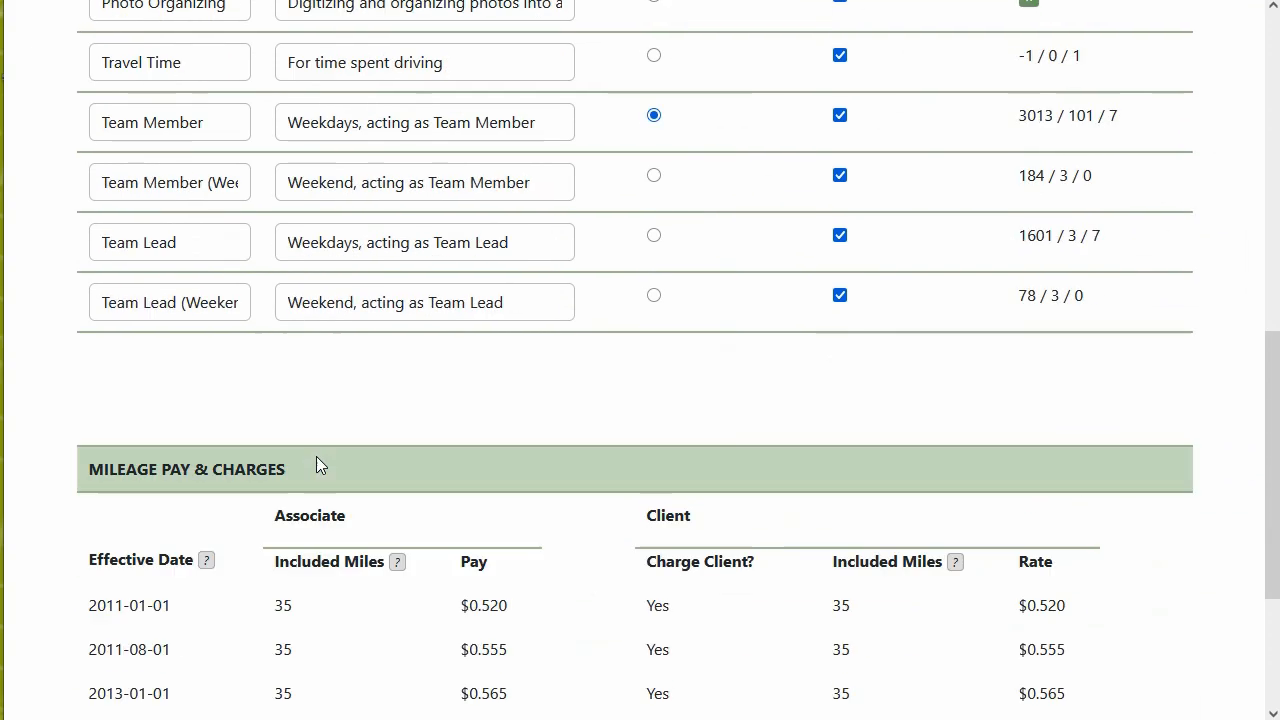
pyautogui.scroll(-2, 316, 460)
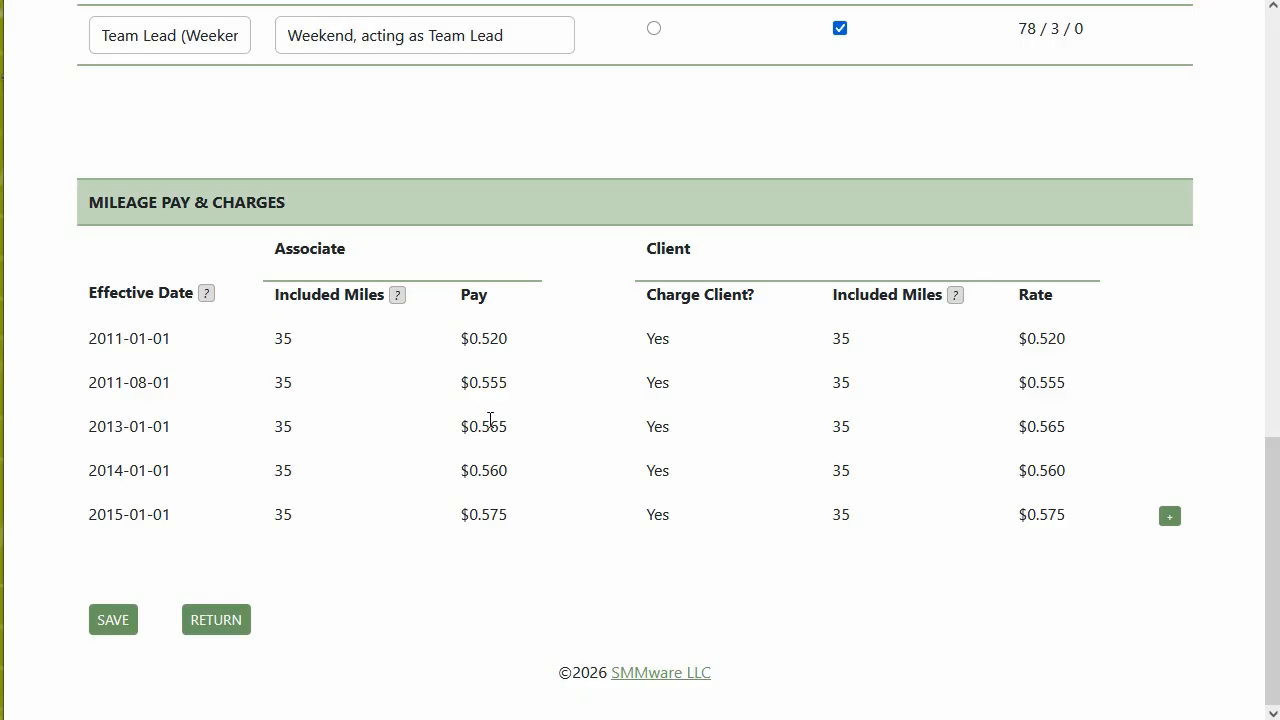
pyautogui.scroll(15, 697, 291)
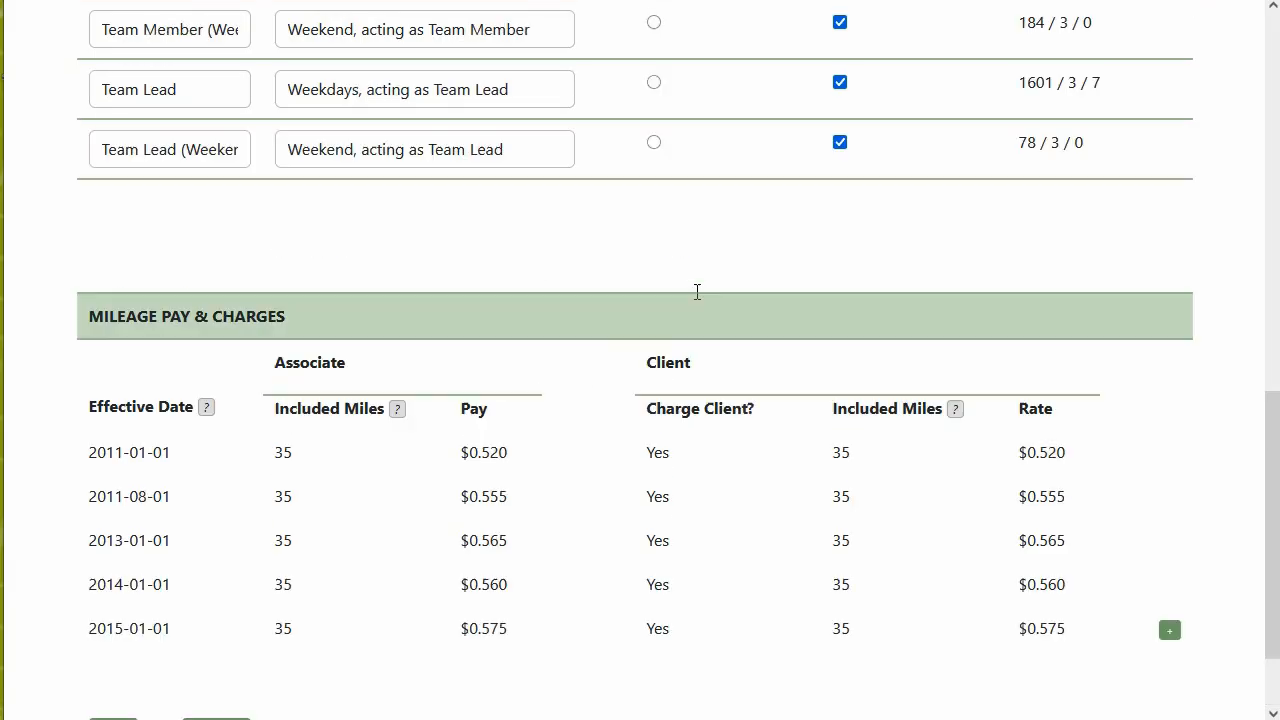
# Step: Stop the running time clock entry and close the time clock
pyautogui.click(1059, 193)
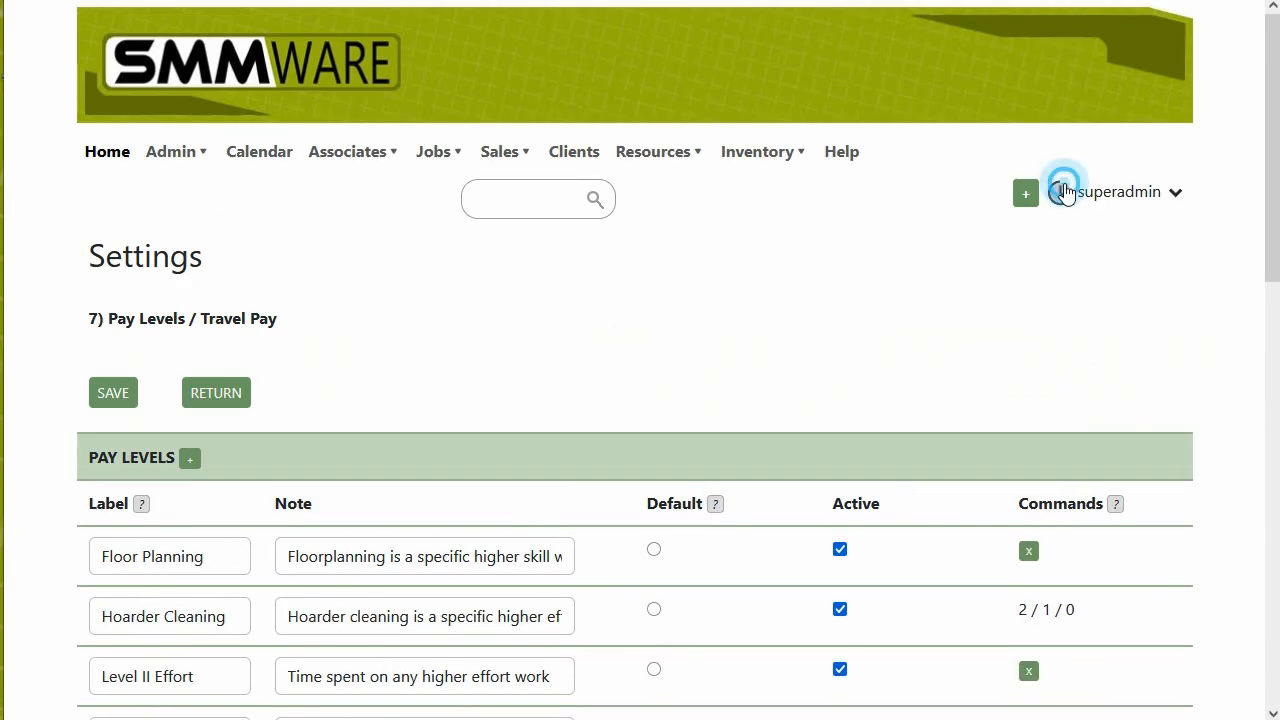
pyautogui.moveTo(1032, 197); pyautogui.dragTo(1000, 155)
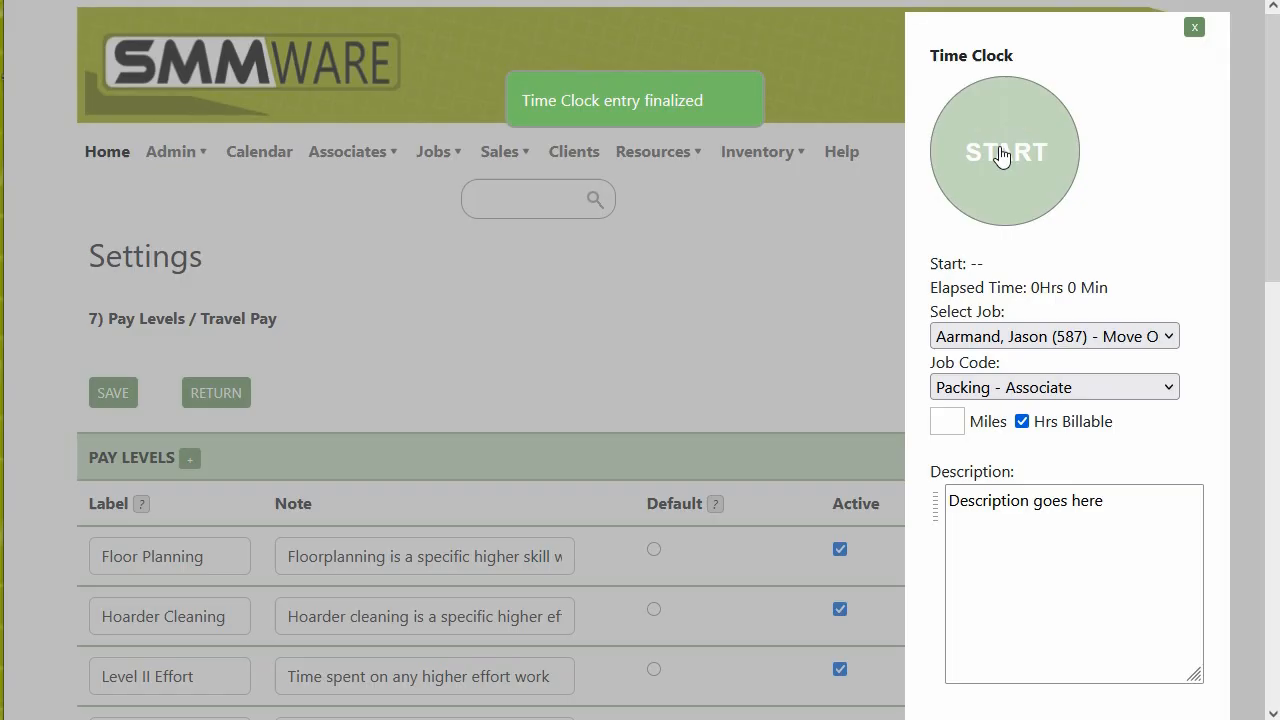
pyautogui.click(1195, 27)
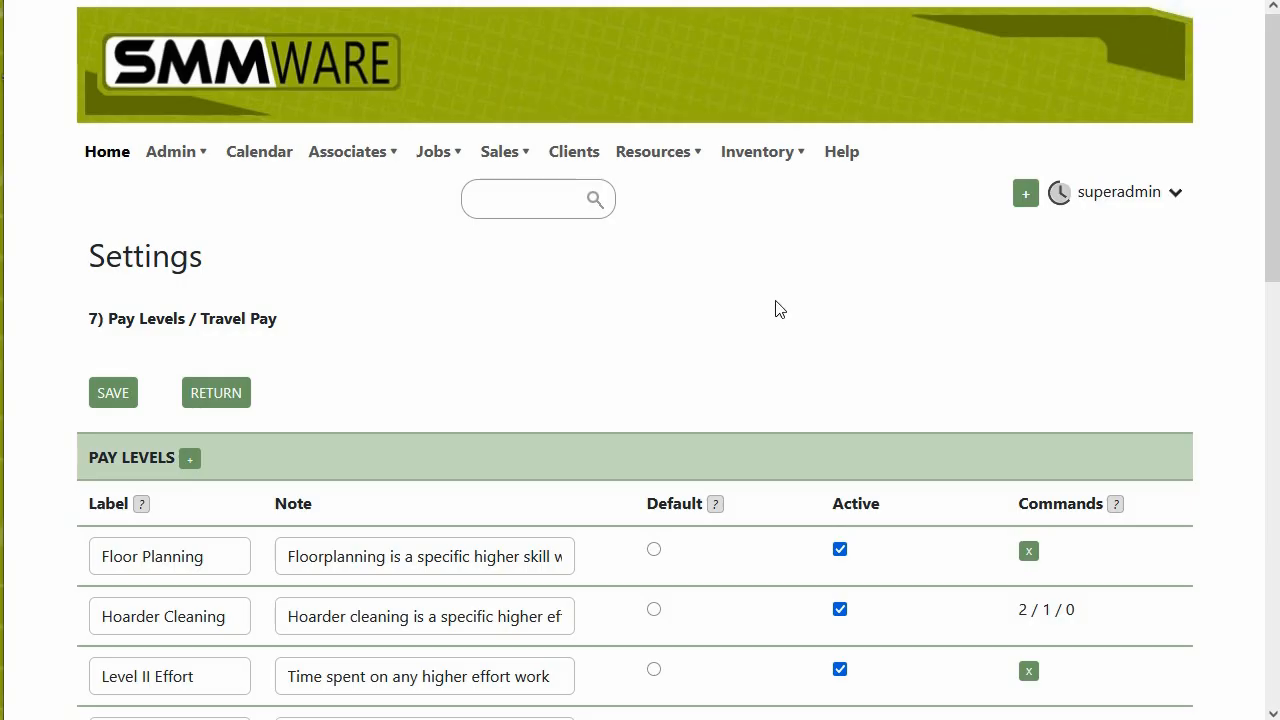